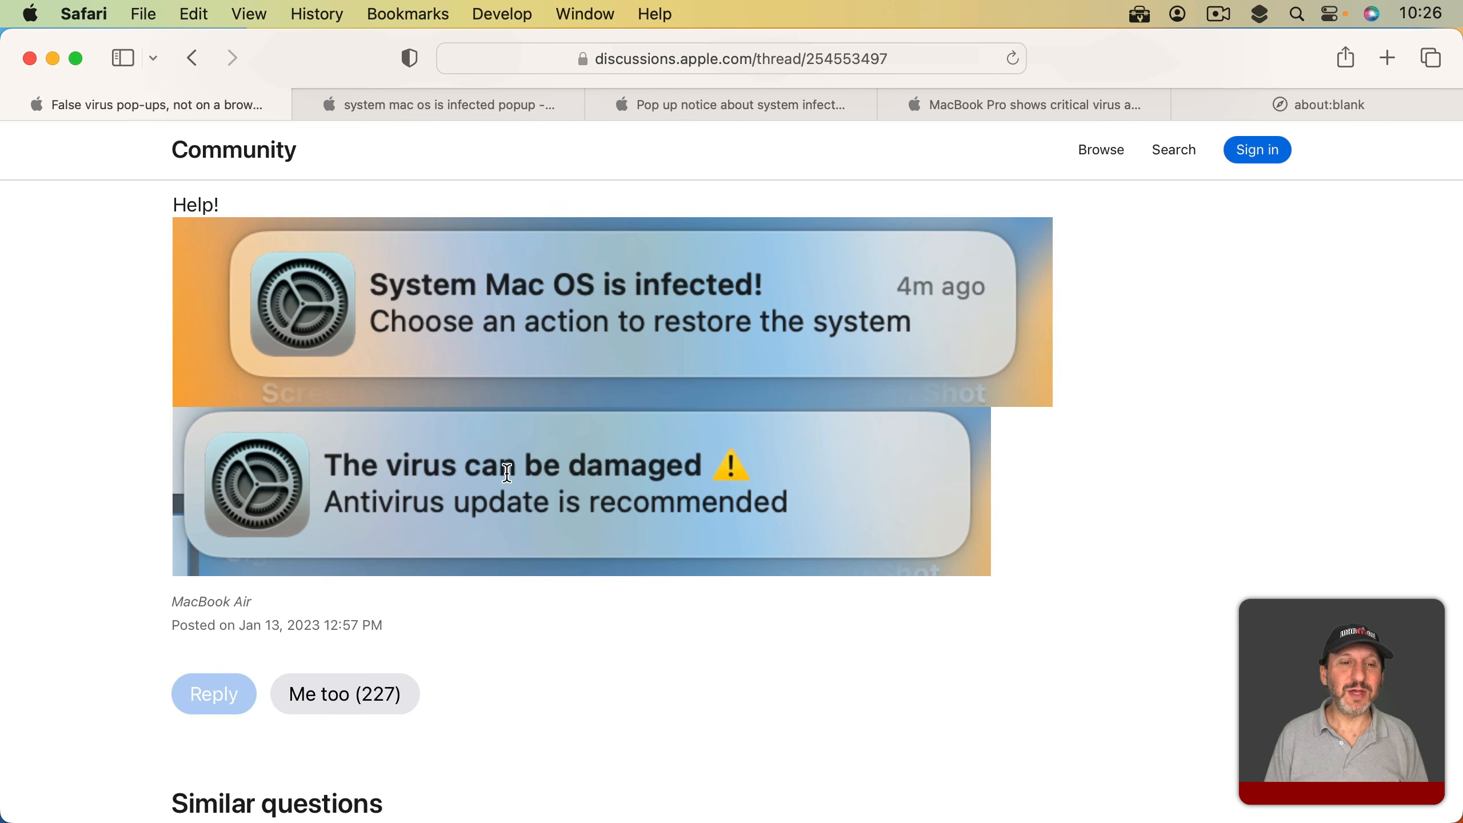
- Review the other open Apple Community threads about fake virus and "System Mac OS is infected" pop-up notifications
{"action": "left_click", "coordinate": [465, 104]}
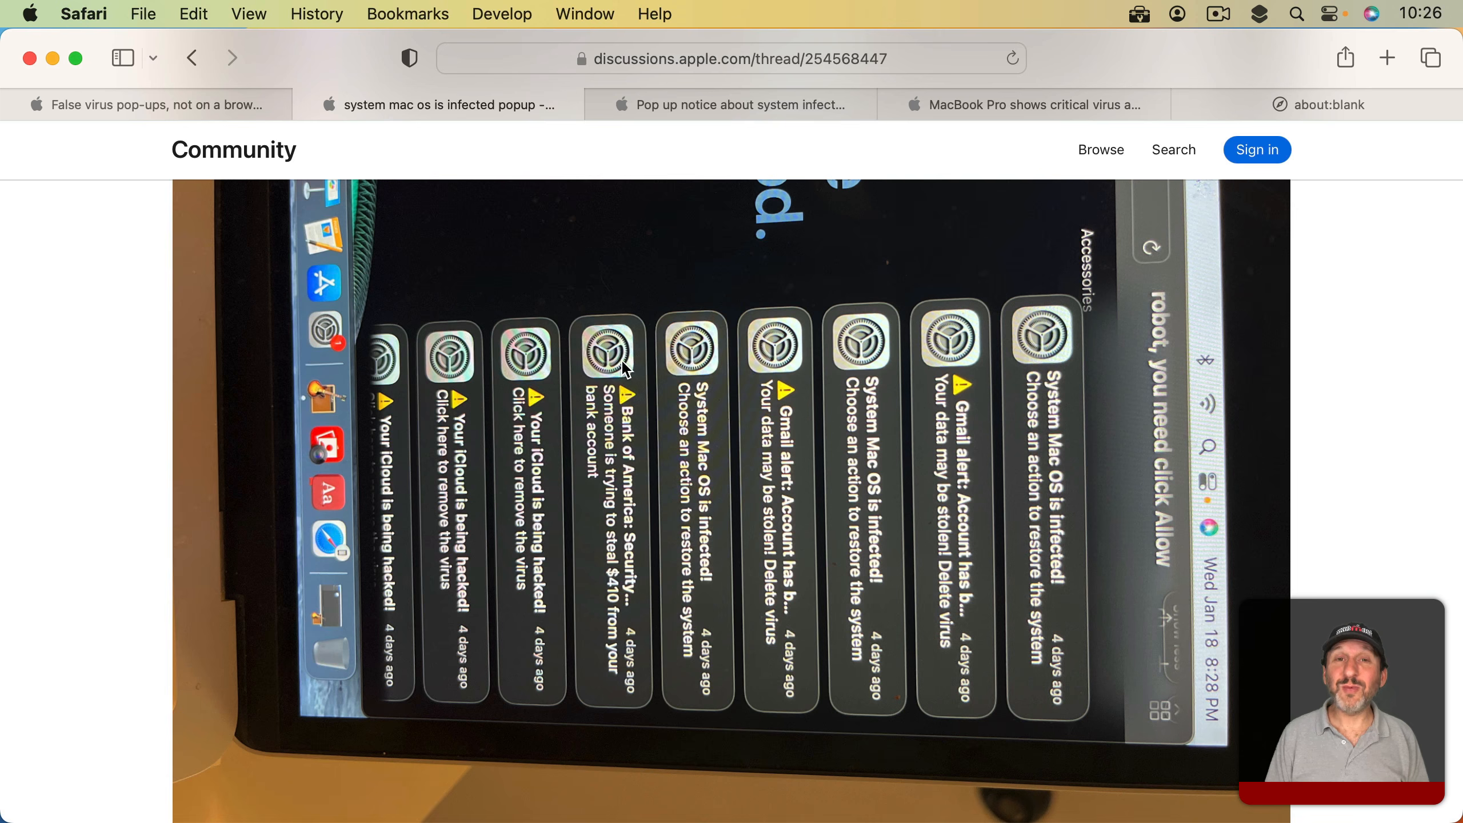
{"action": "left_click", "coordinate": [704, 115]}
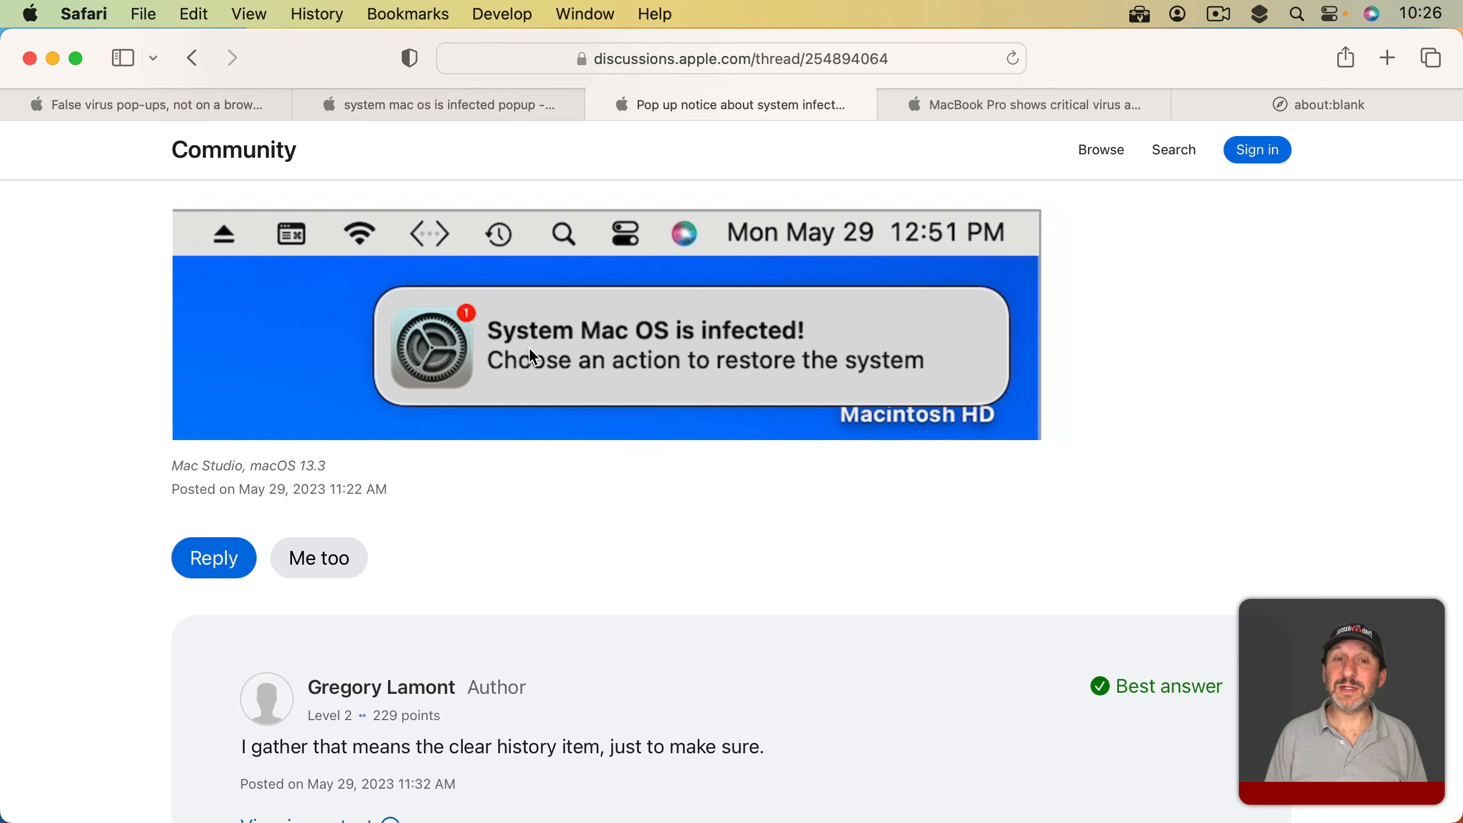
{"action": "left_click", "coordinate": [1001, 116]}
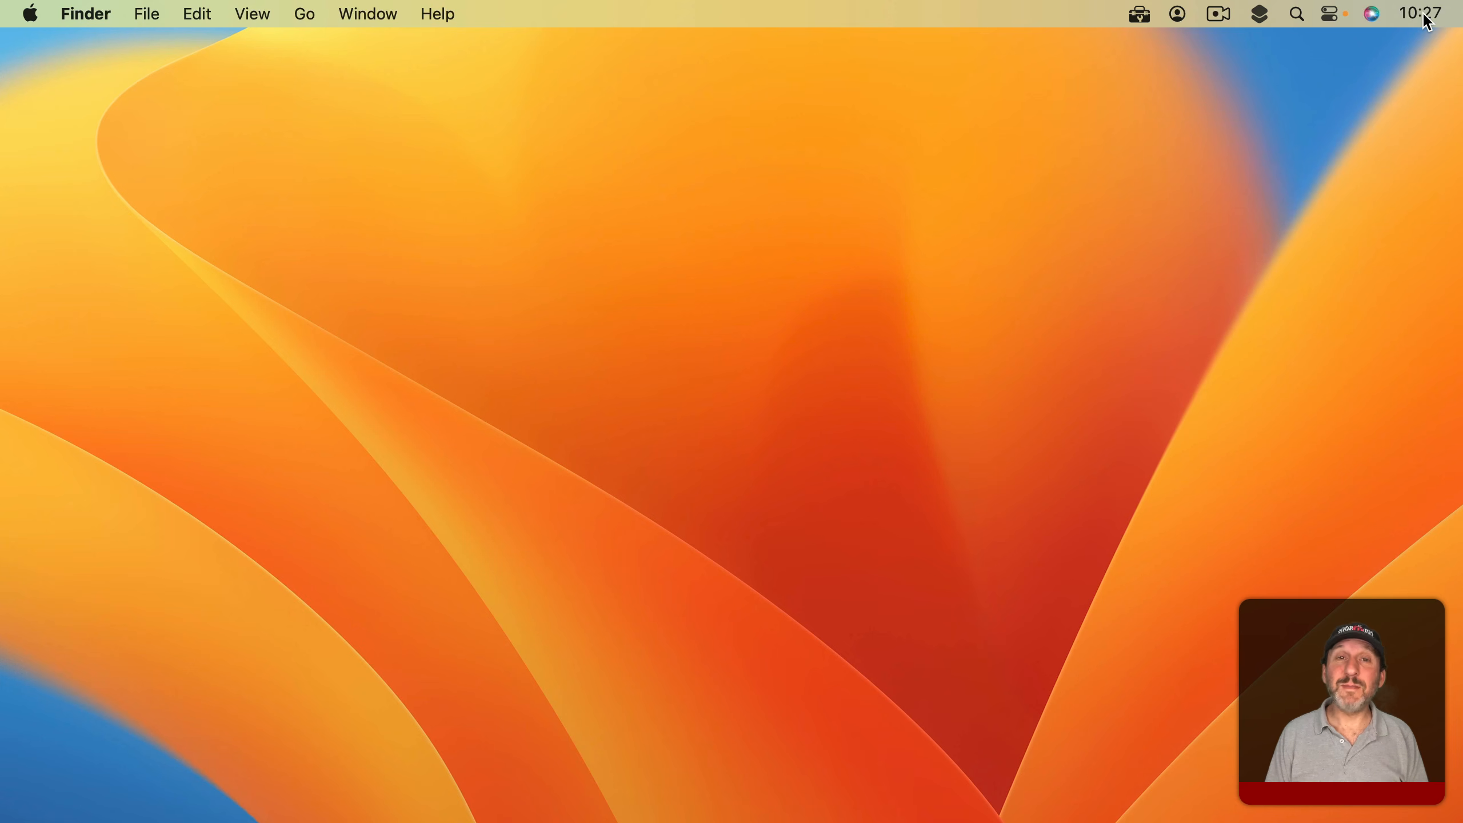
- Show Notification Center from the desktop to view the recent notifications
{"action": "left_click", "coordinate": [1427, 22]}
{"action": "mouse_move", "coordinate": [1307, 92]}
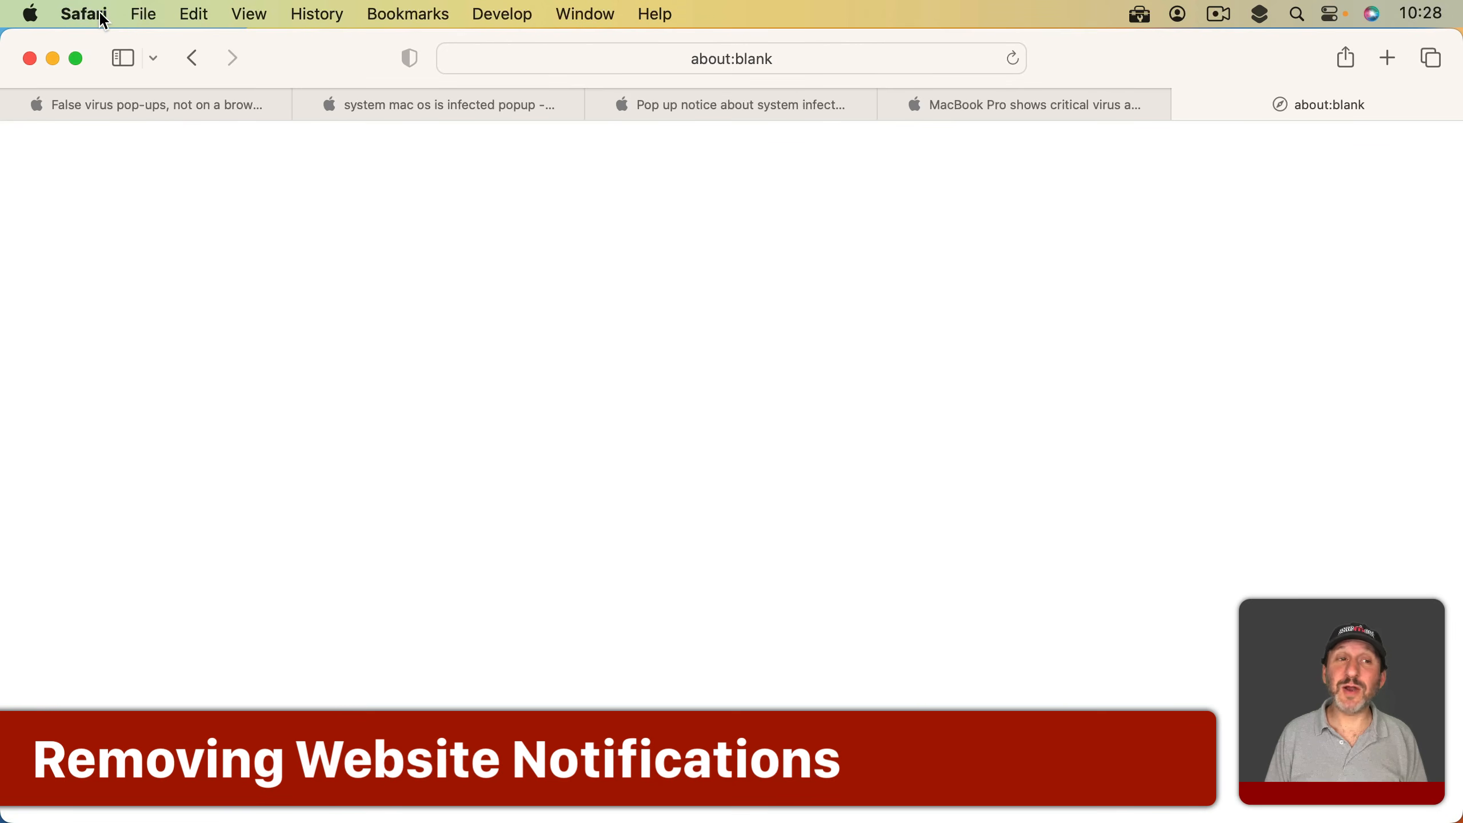
- Open Safari's per-website settings and display the list of sites that have asked for Notifications permission
{"action": "left_click", "coordinate": [103, 21]}
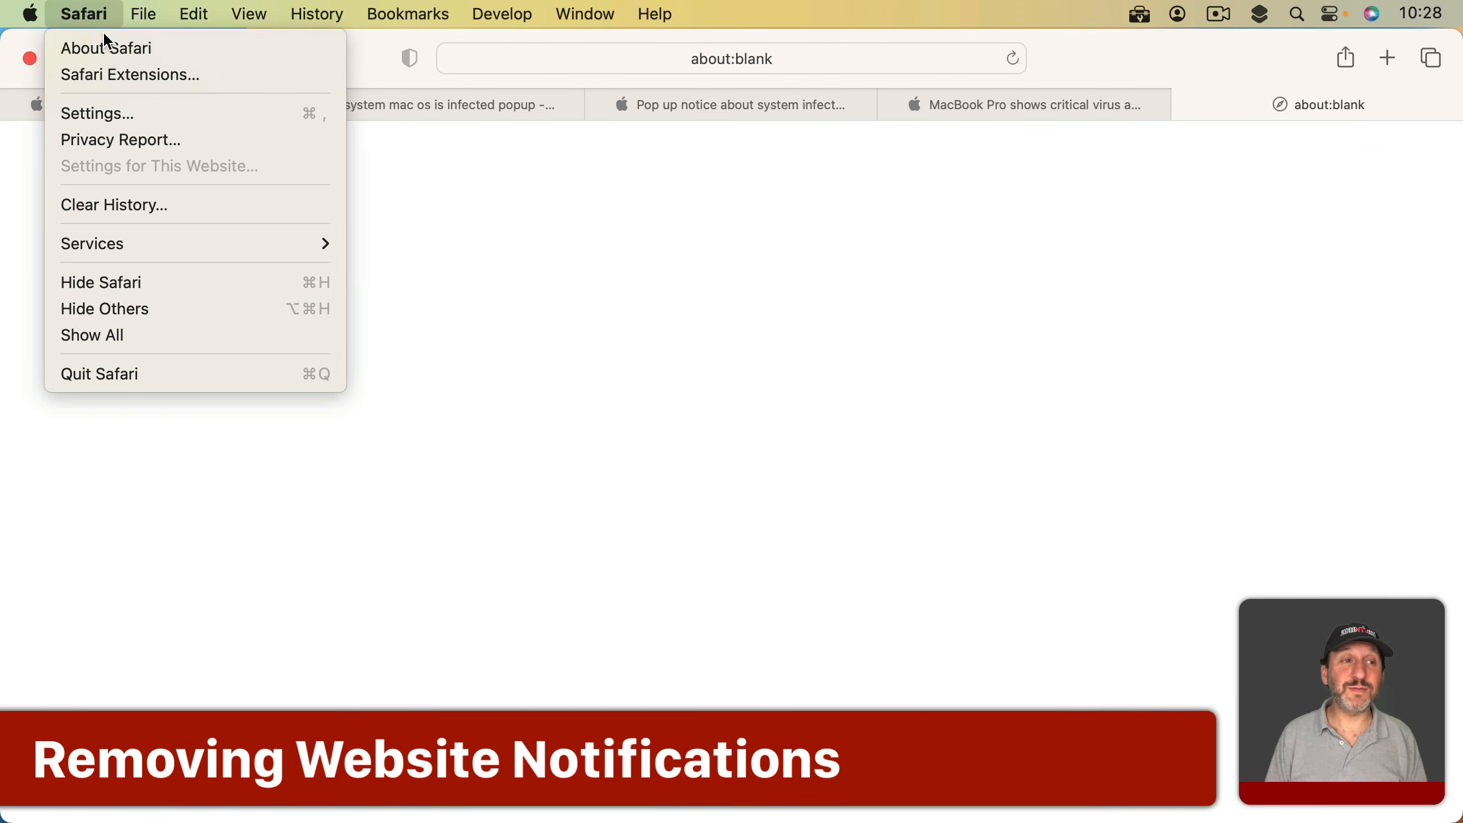
{"action": "left_click", "coordinate": [117, 110]}
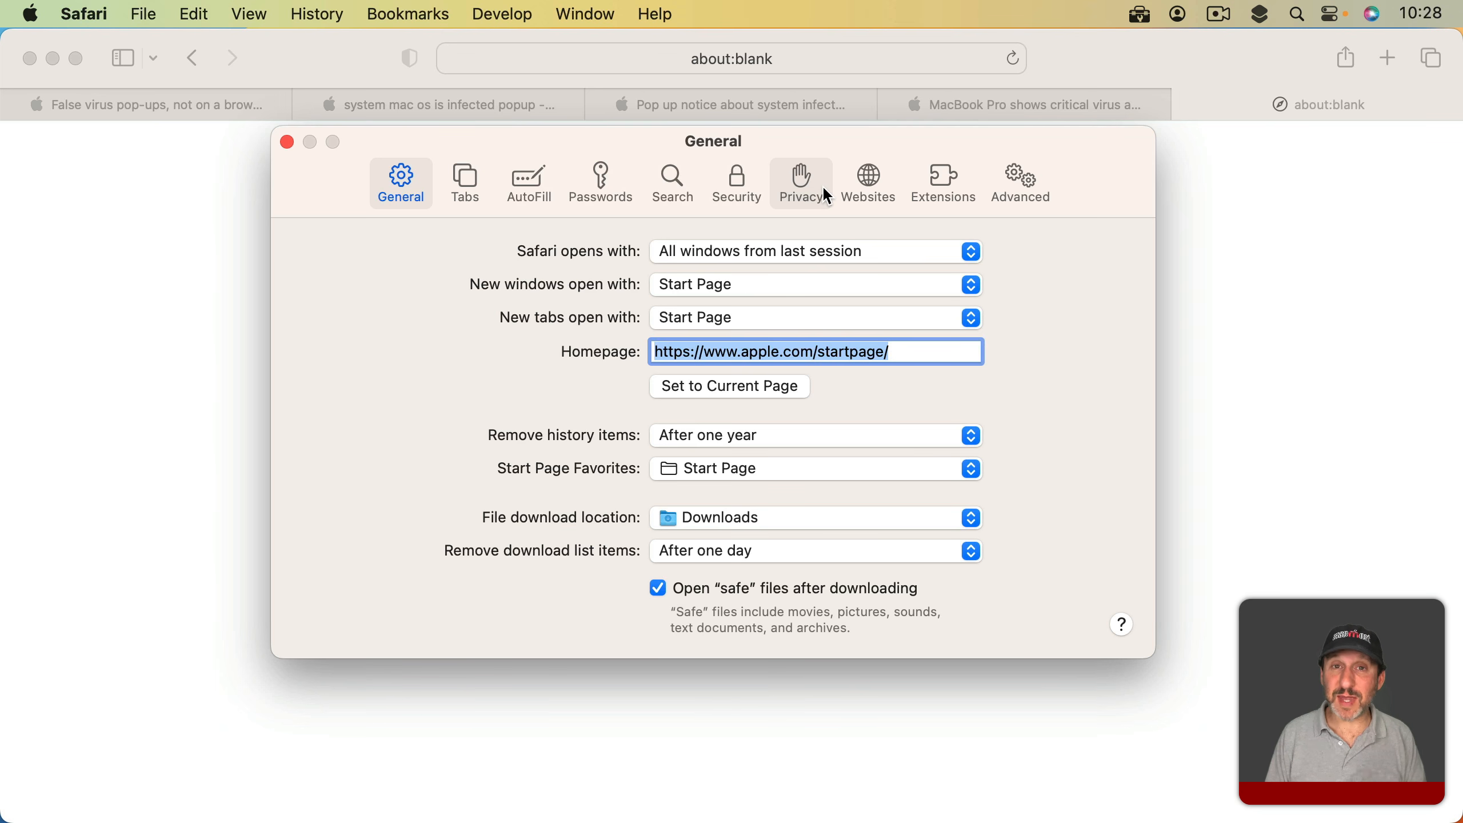
{"action": "left_click", "coordinate": [873, 176]}
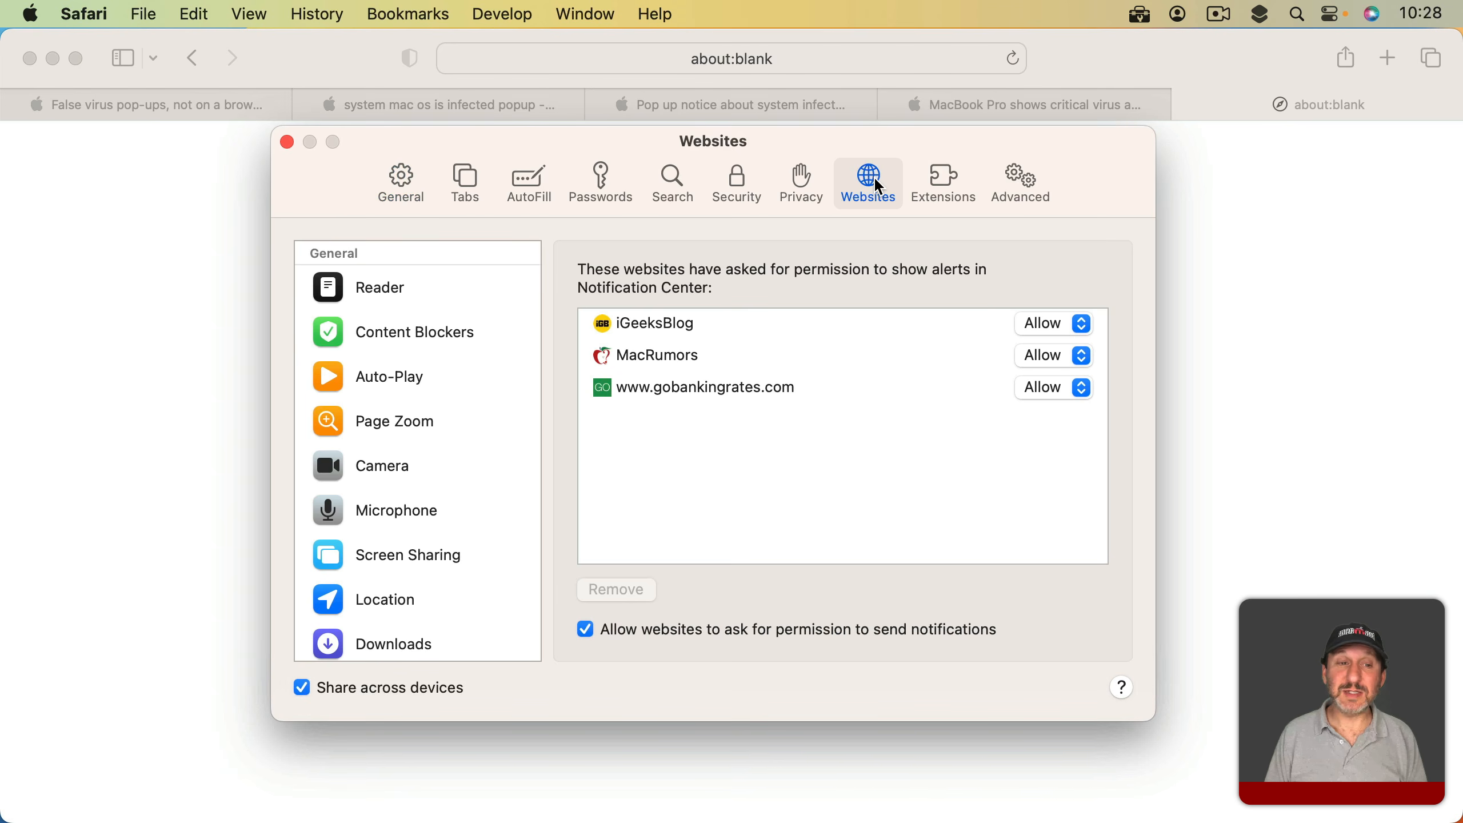
{"action": "left_click", "coordinate": [369, 295]}
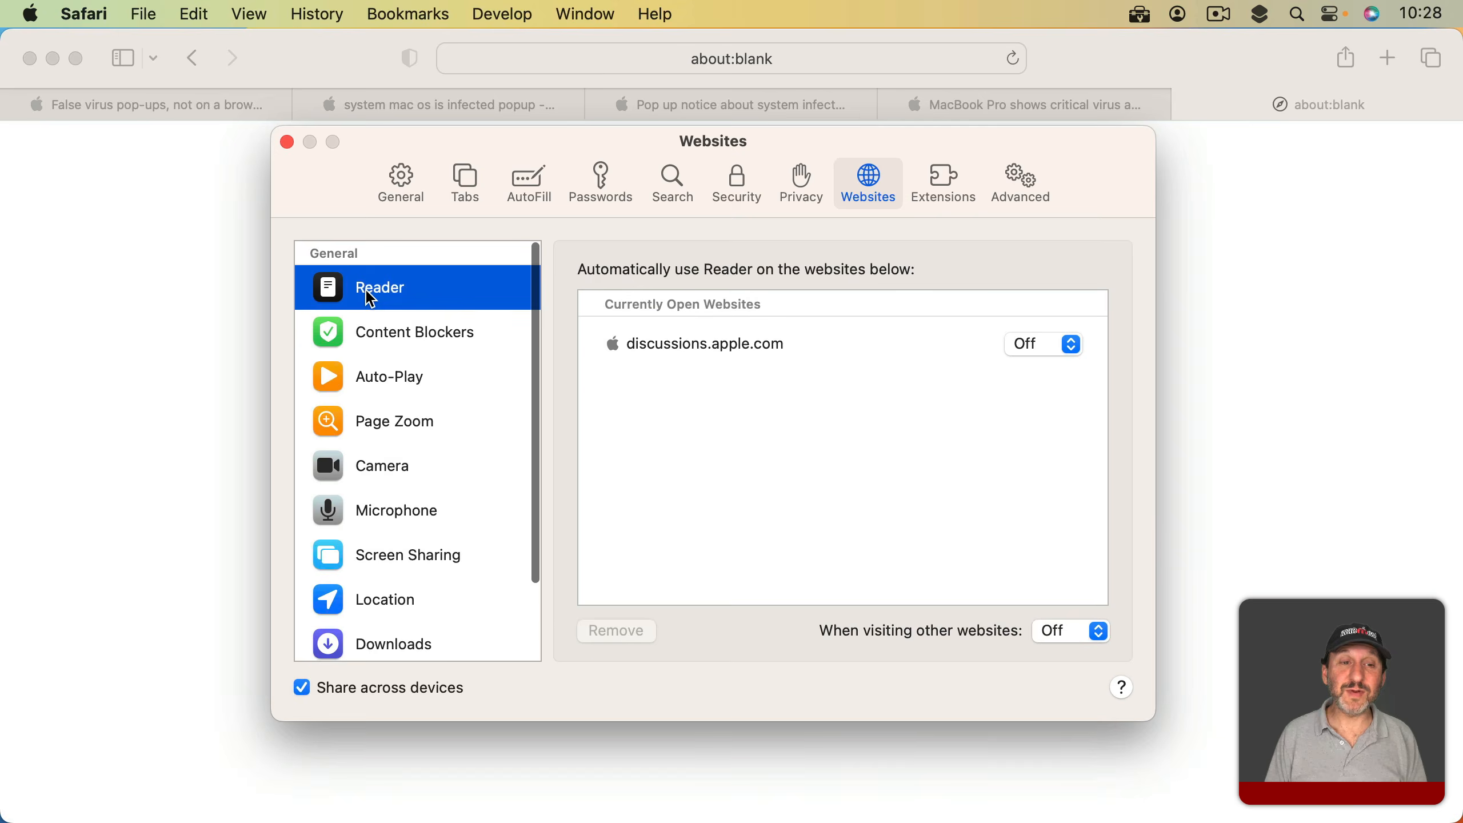
{"action": "left_click", "coordinate": [402, 338]}
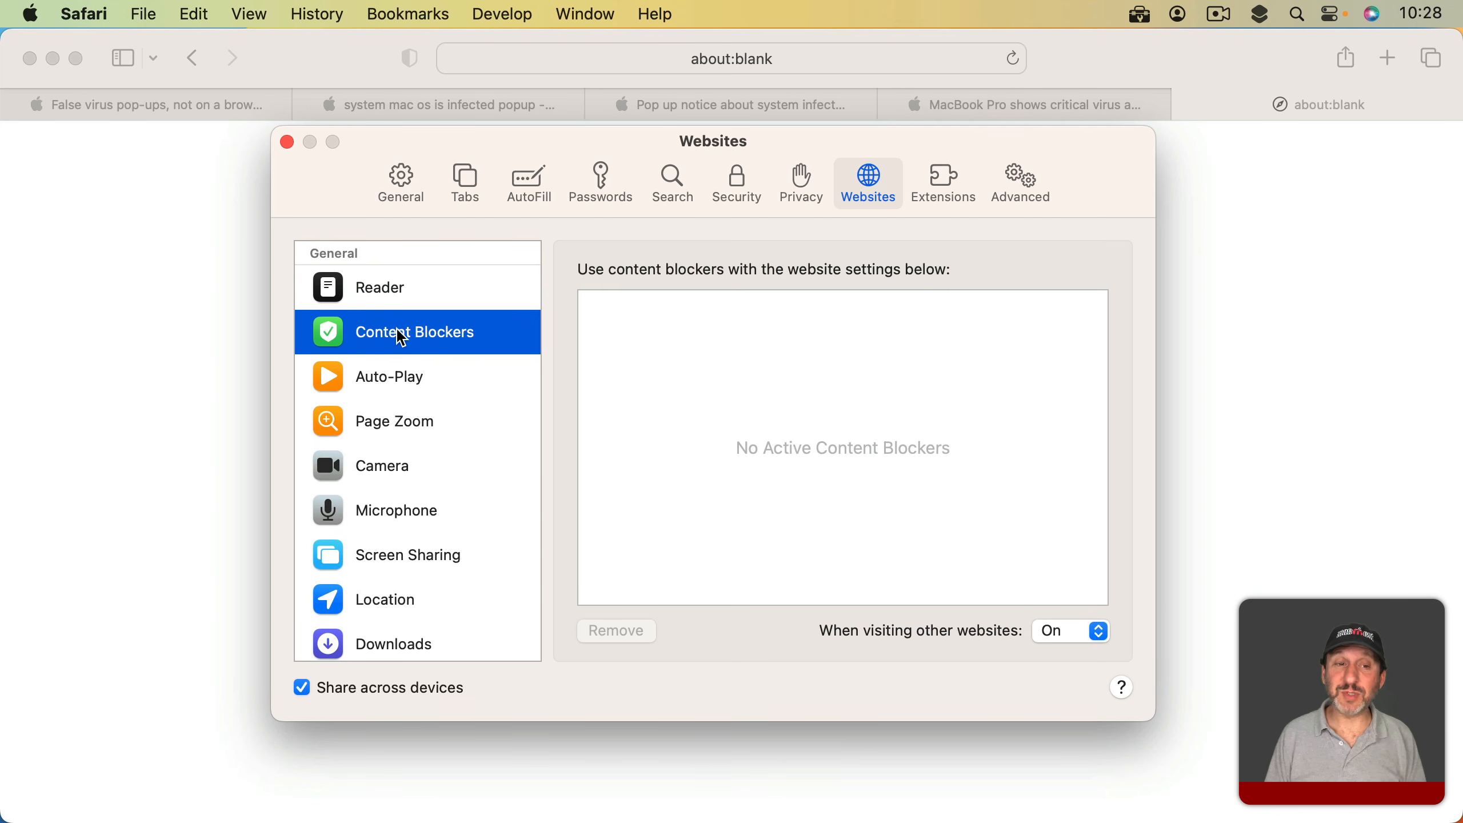
{"action": "left_click", "coordinate": [395, 375]}
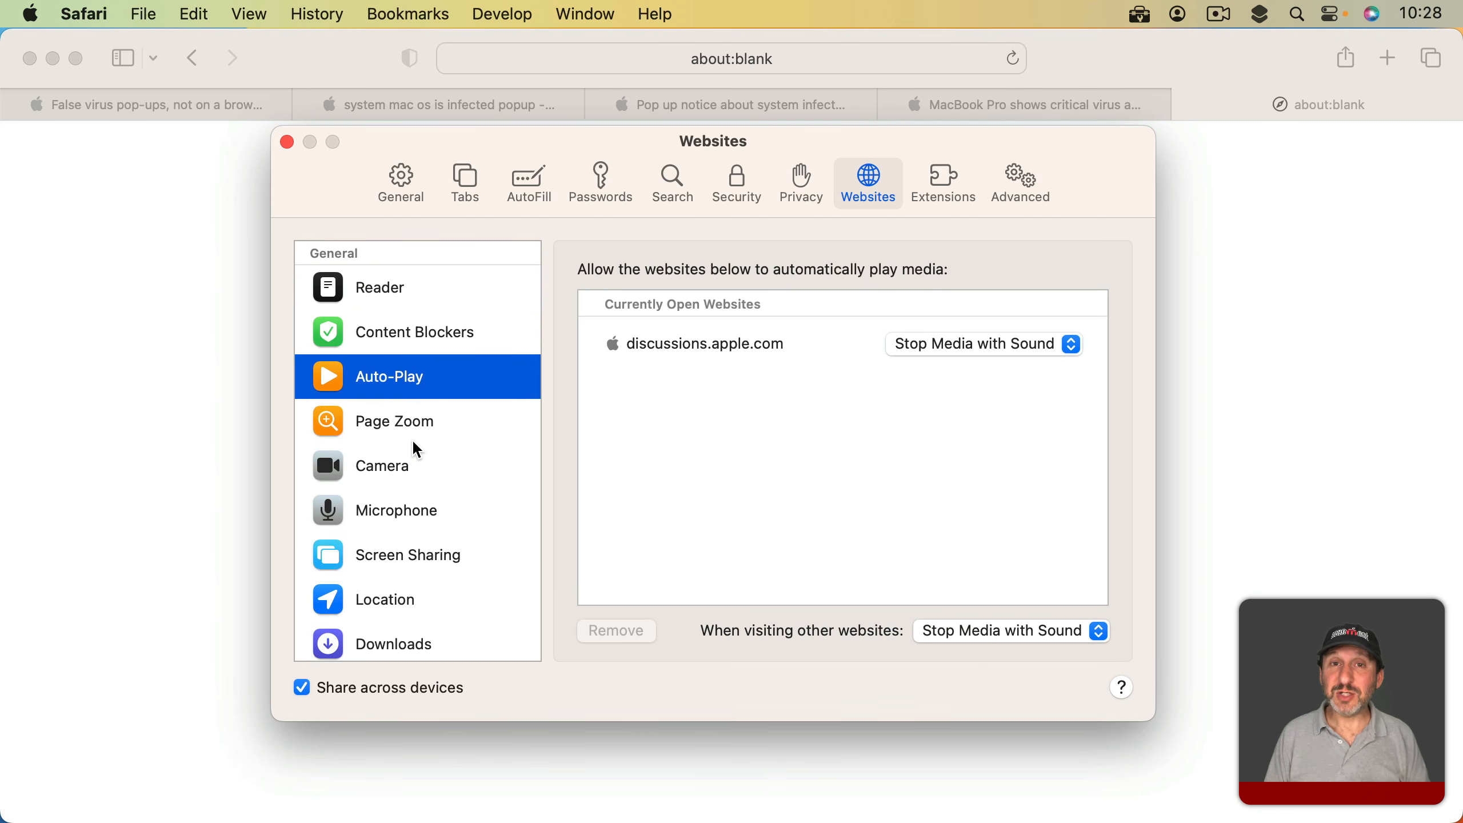
{"action": "scroll", "coordinate": [398, 536], "scroll_direction": "down", "scroll_amount": 3}
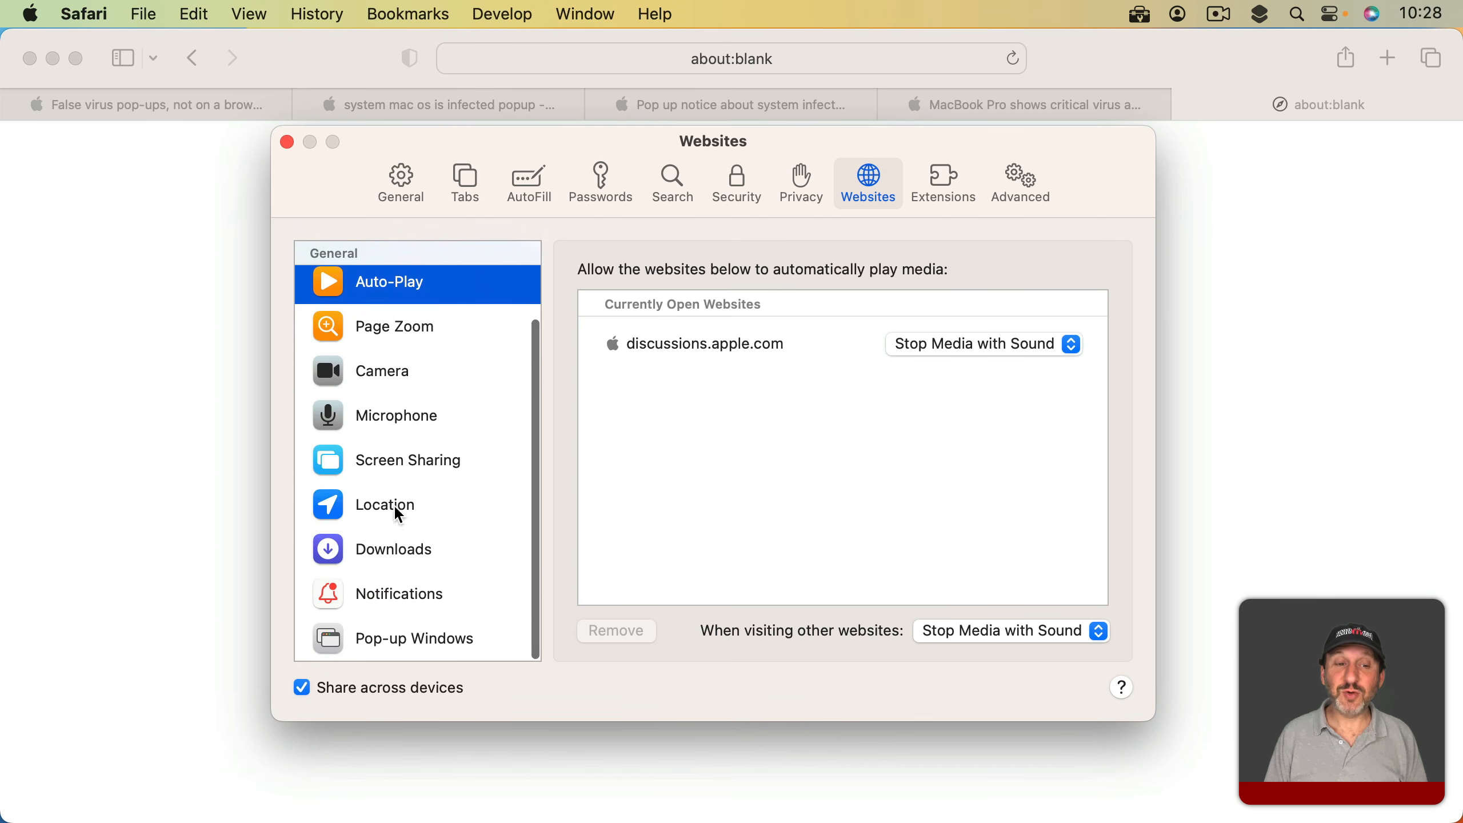
{"action": "left_click", "coordinate": [386, 597]}
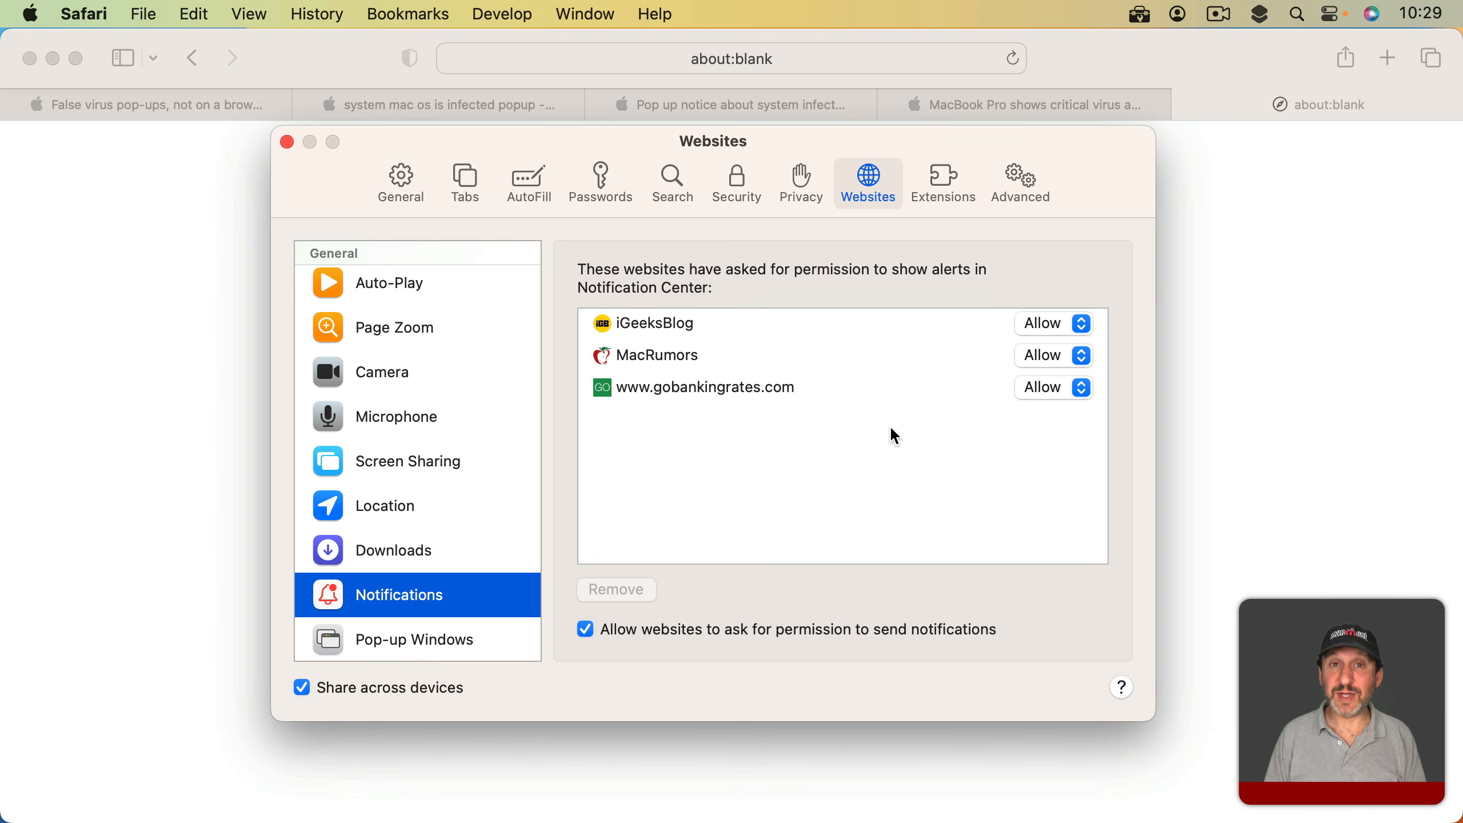
{"action": "left_click", "coordinate": [922, 401]}
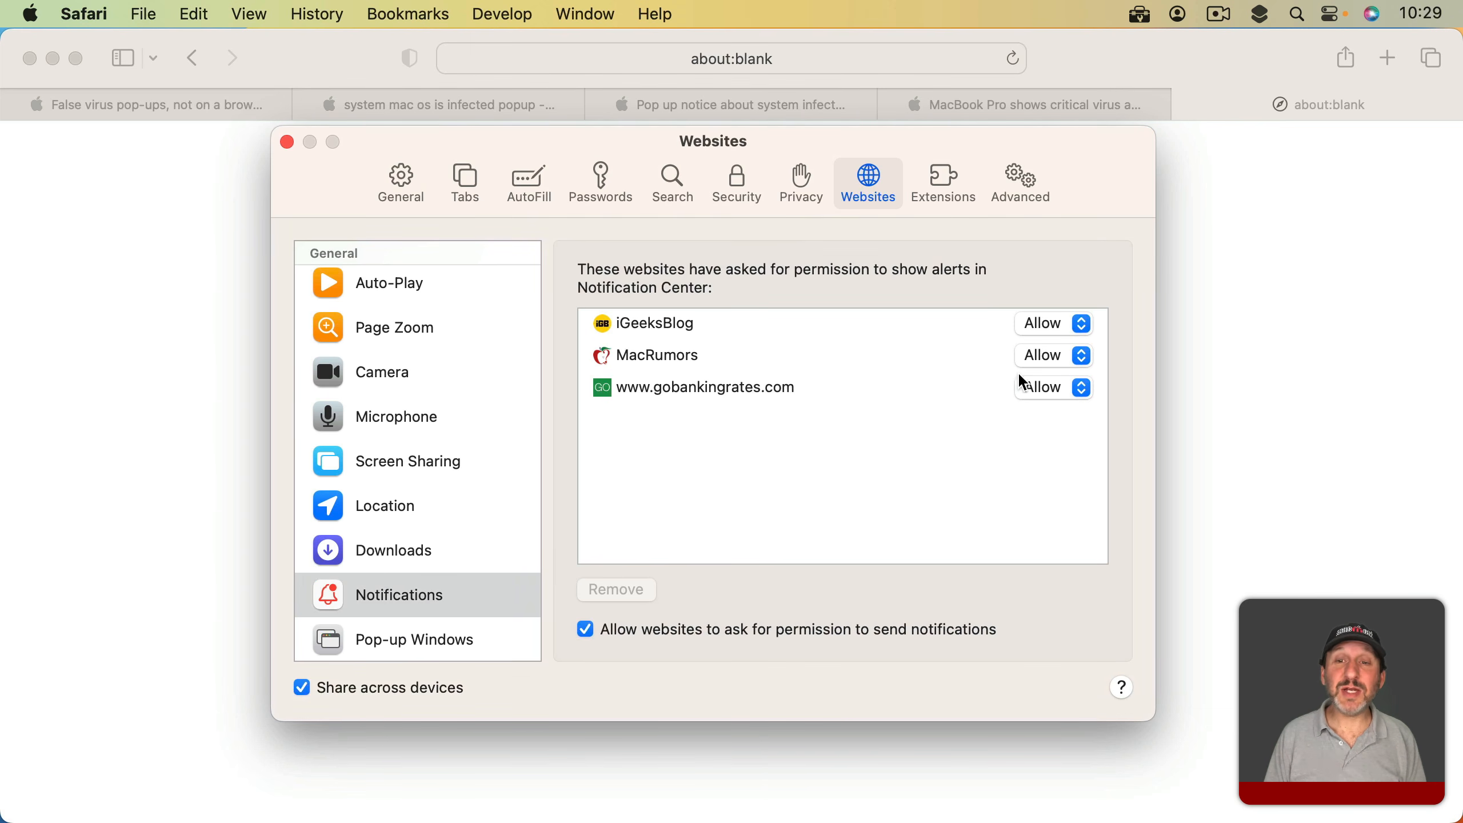
{"action": "left_click", "coordinate": [1047, 389]}
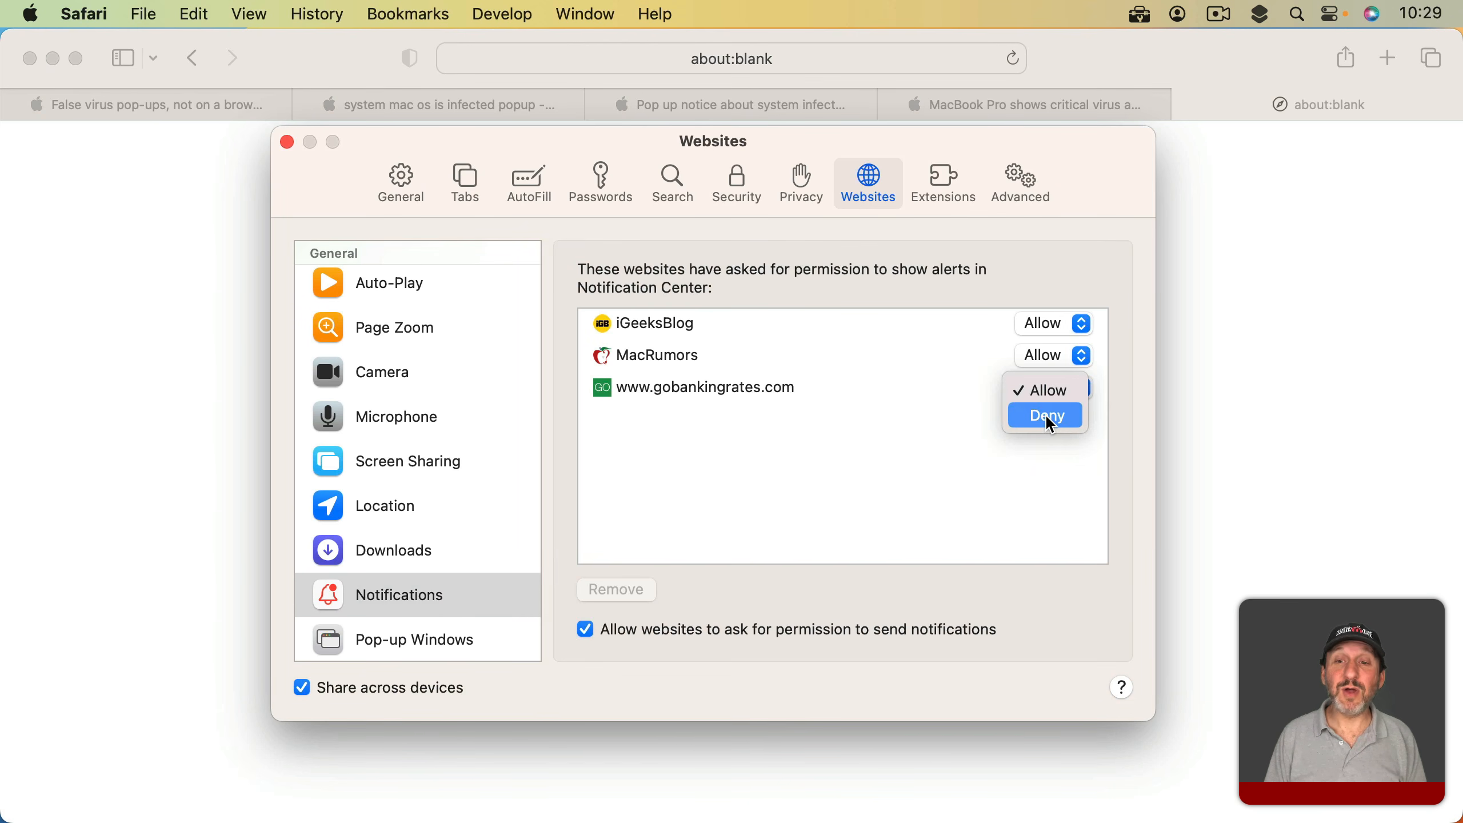
{"action": "left_click", "coordinate": [954, 436]}
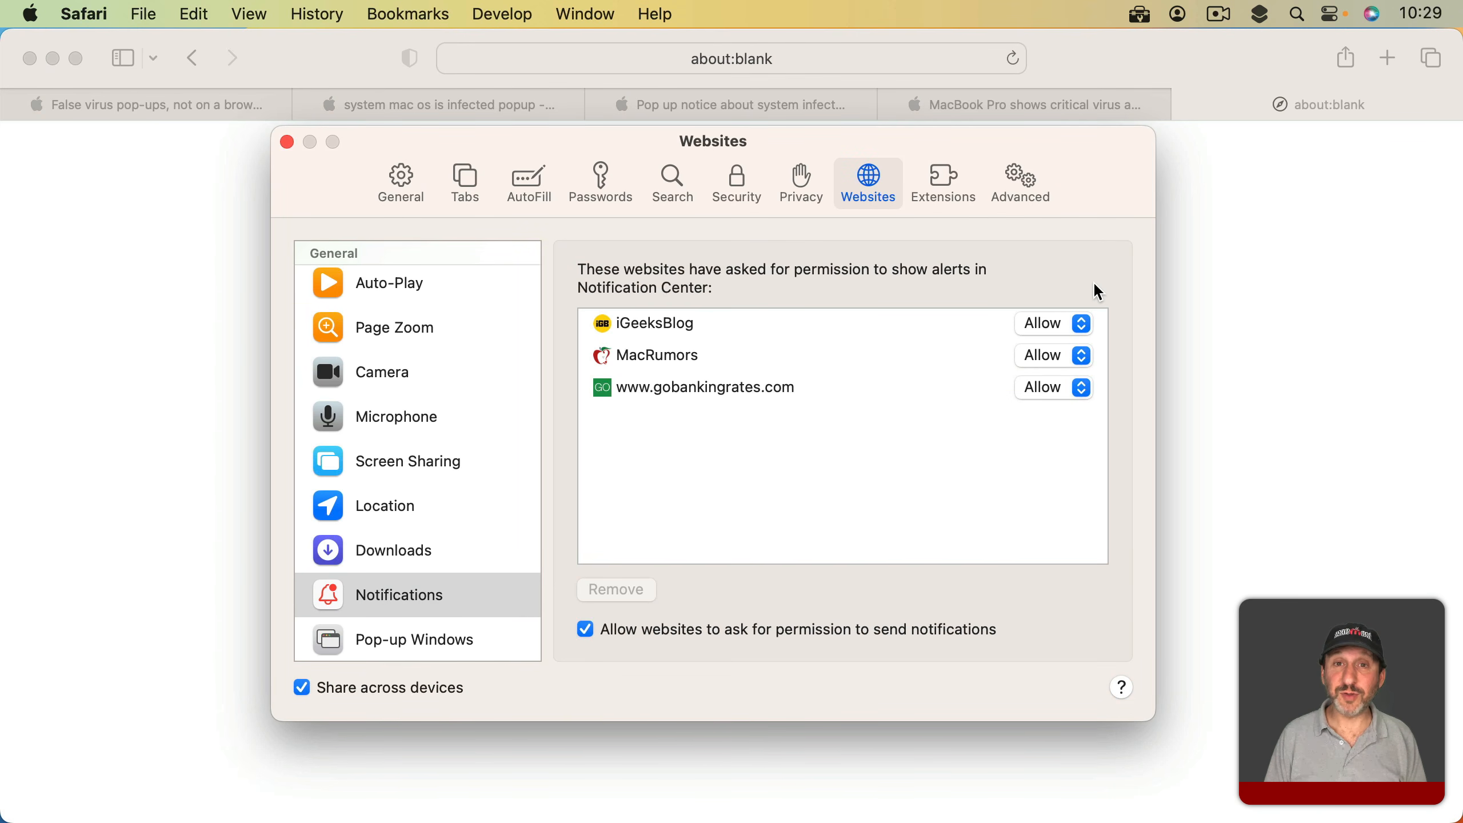
- Remove iGeeksBlog from the websites with notification permission and close the settings window
{"action": "left_click", "coordinate": [674, 385]}
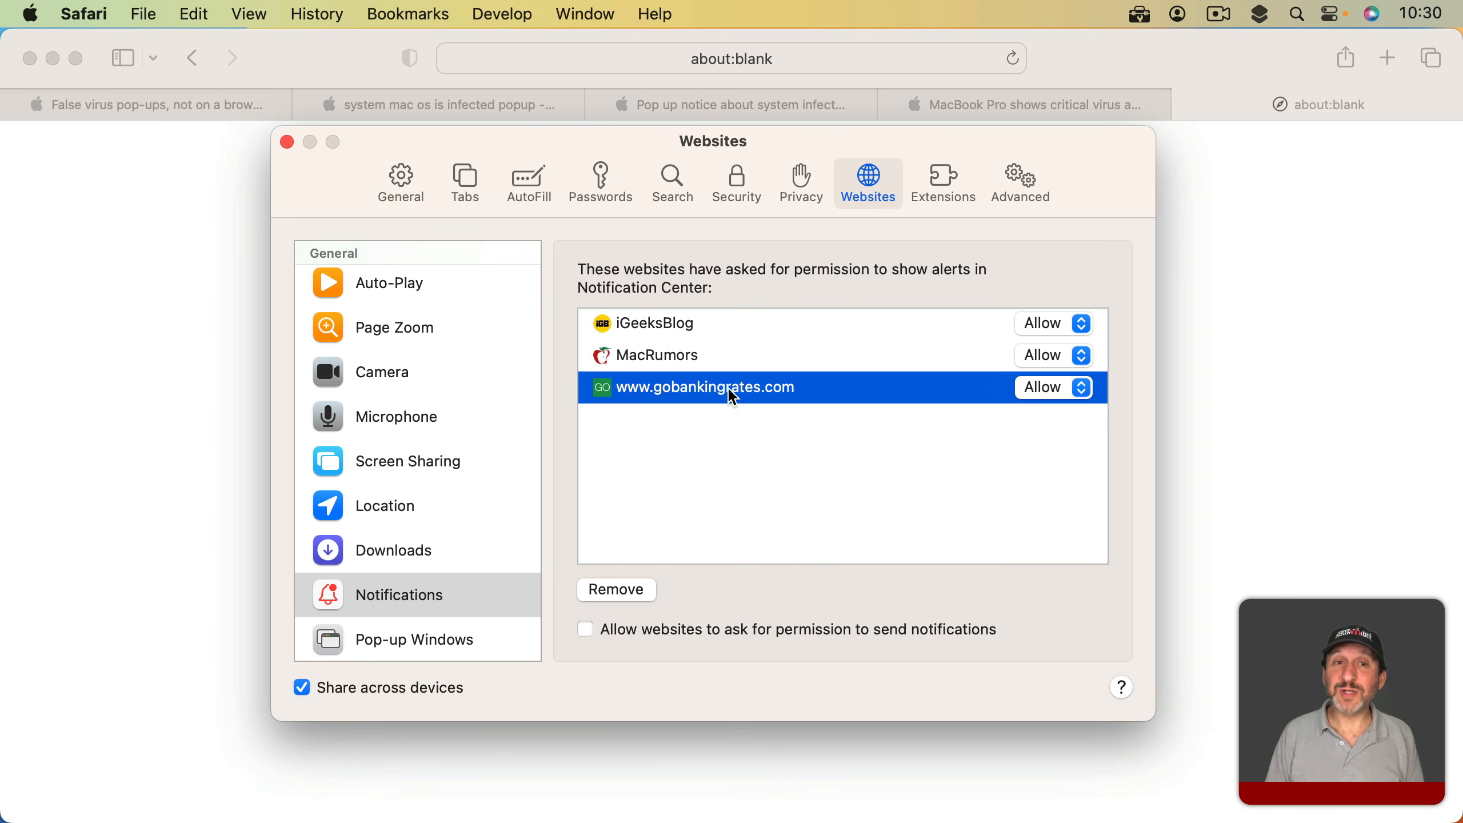
{"action": "left_click", "coordinate": [649, 327]}
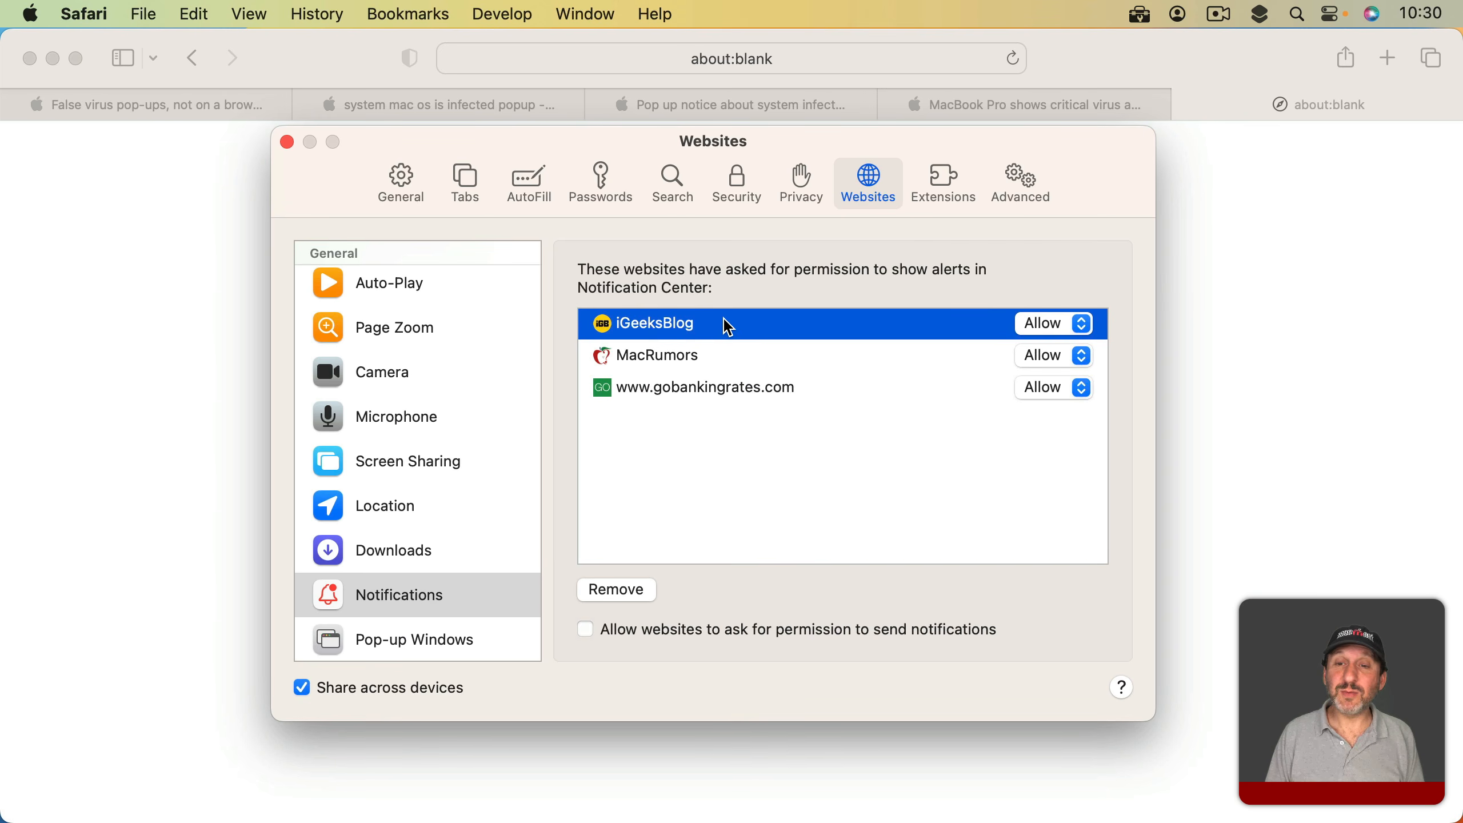
{"action": "left_click", "coordinate": [624, 594]}
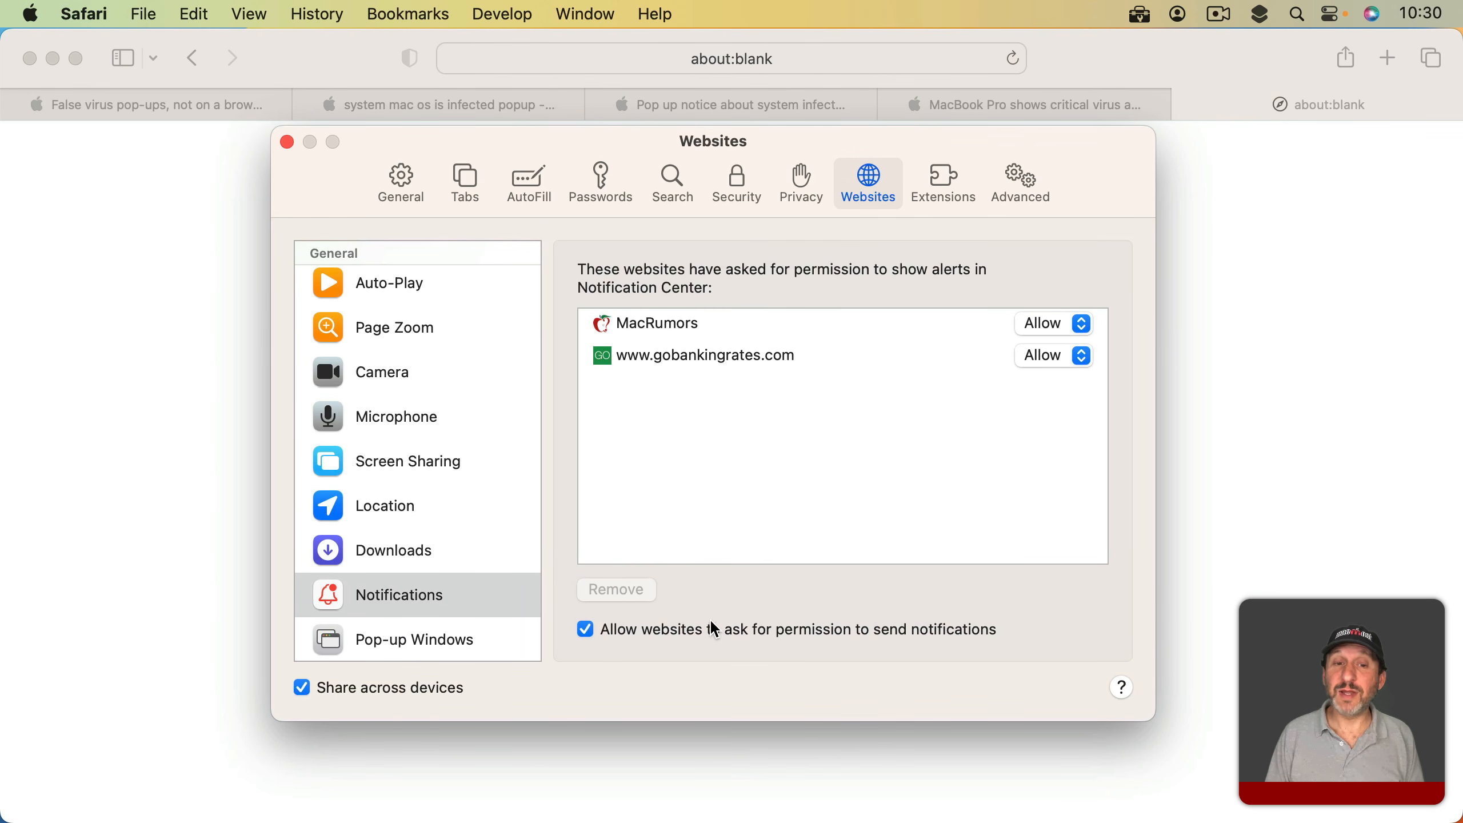
{"action": "left_click", "coordinate": [288, 141]}
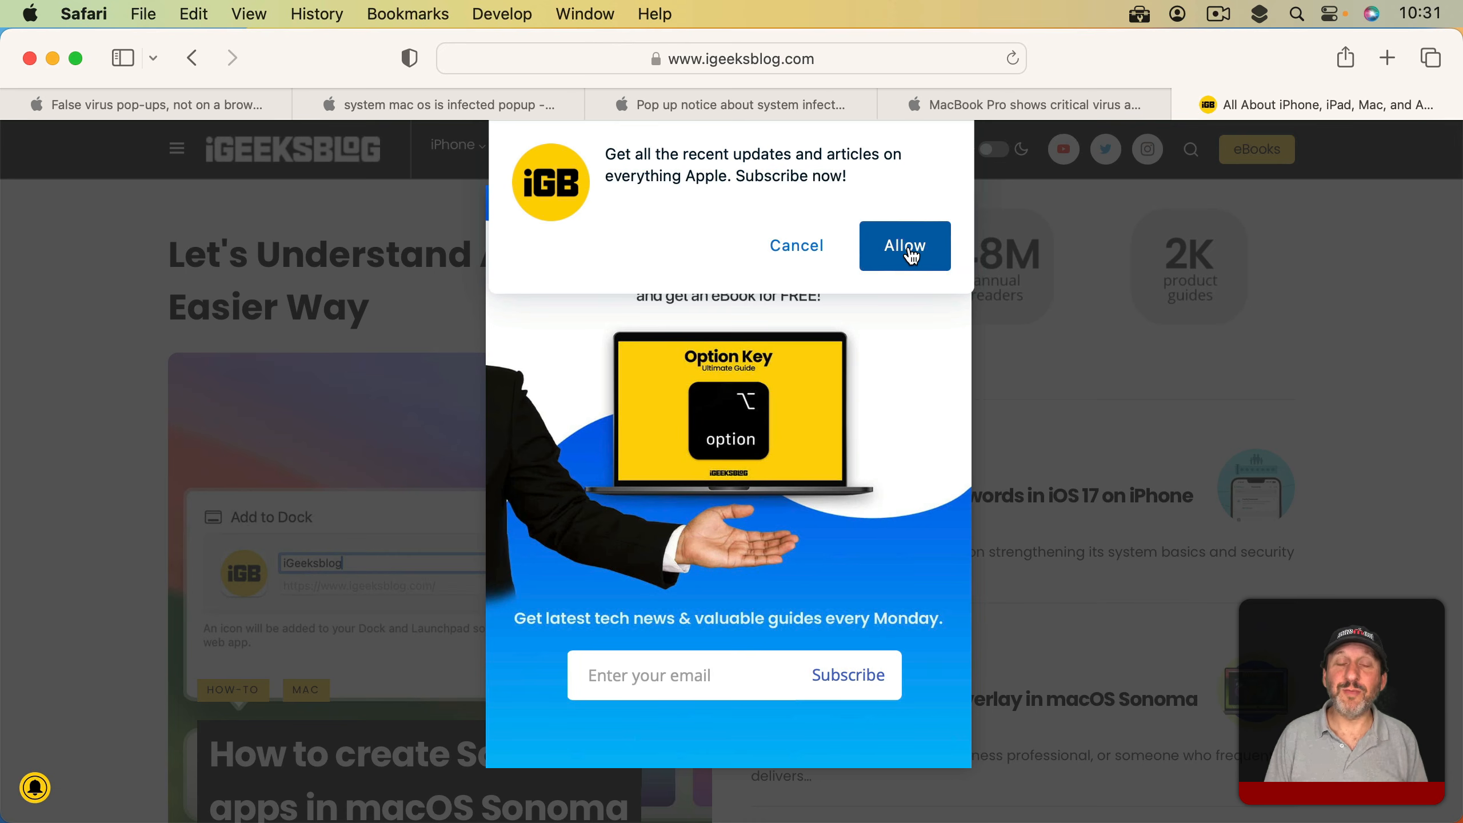
- Accept iGeeksBlog's in-page subscription prompt, but refuse Safari's request to let the site send notifications
{"action": "left_click", "coordinate": [905, 248]}
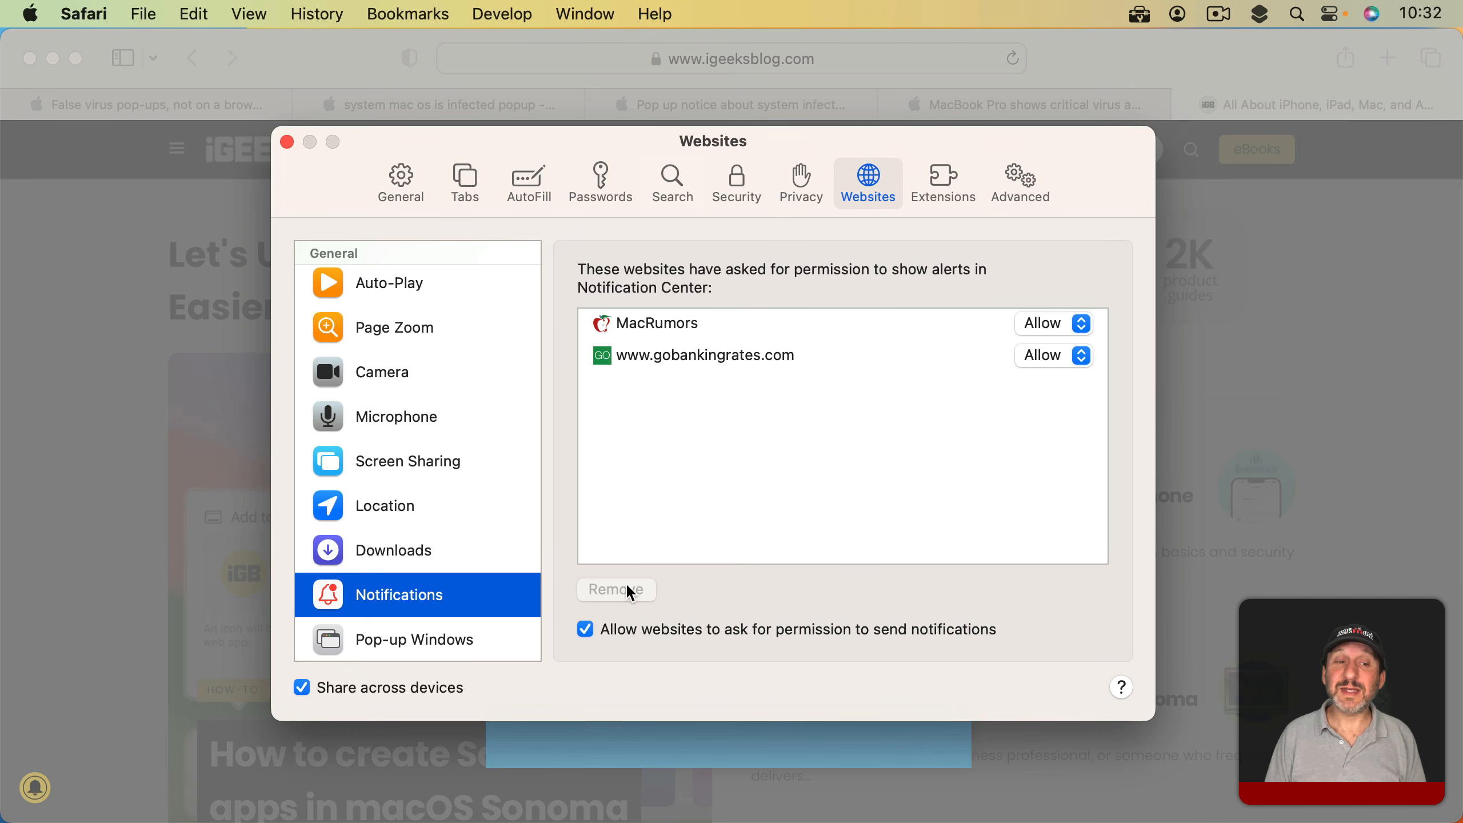
{"action": "left_click", "coordinate": [287, 143]}
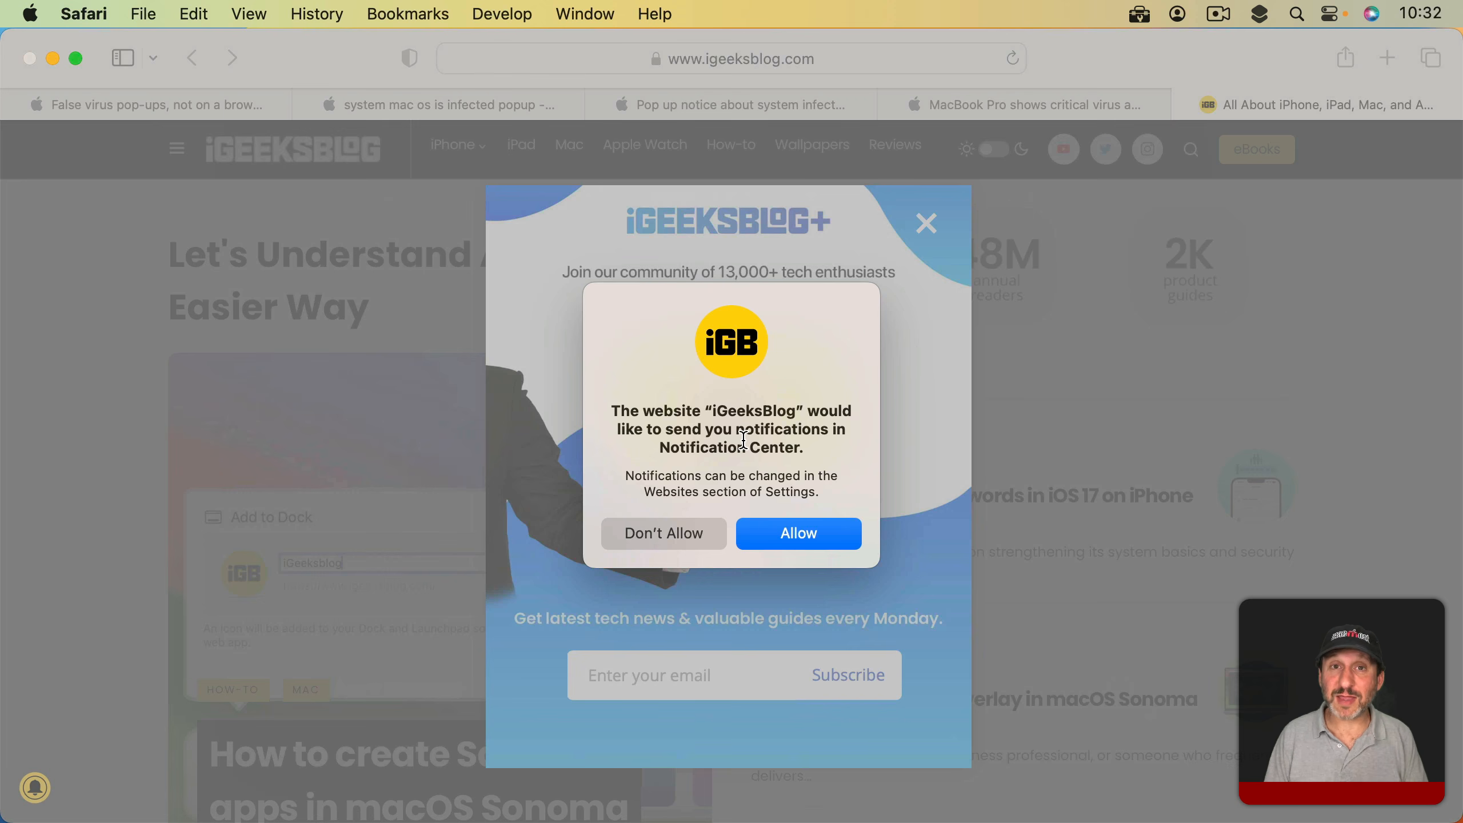
{"action": "left_click", "coordinate": [658, 536]}
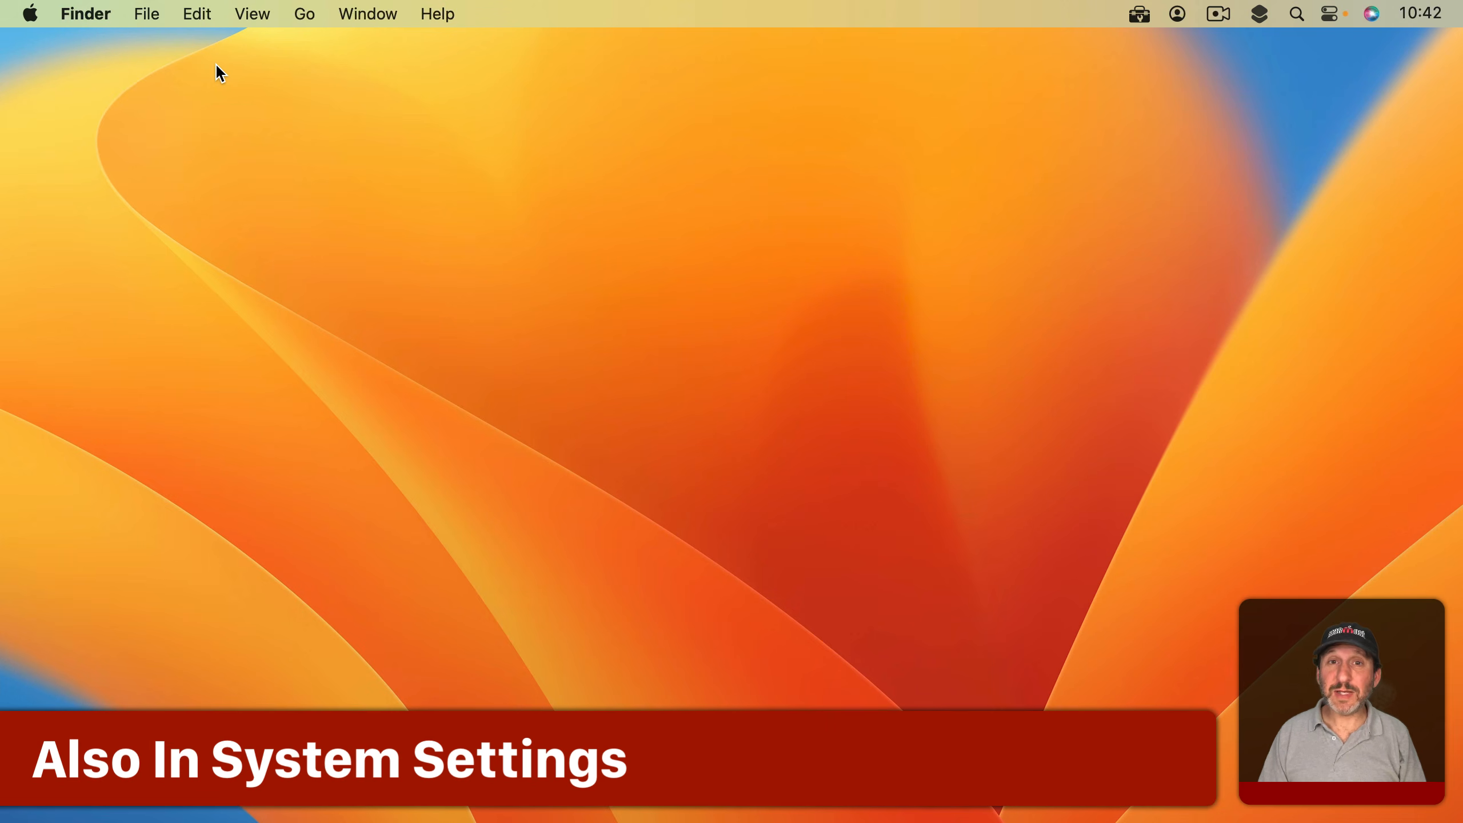
- Switch to System Settings and open its Notifications settings
{"action": "left_click", "coordinate": [38, 16]}
{"action": "left_click", "coordinate": [55, 88]}
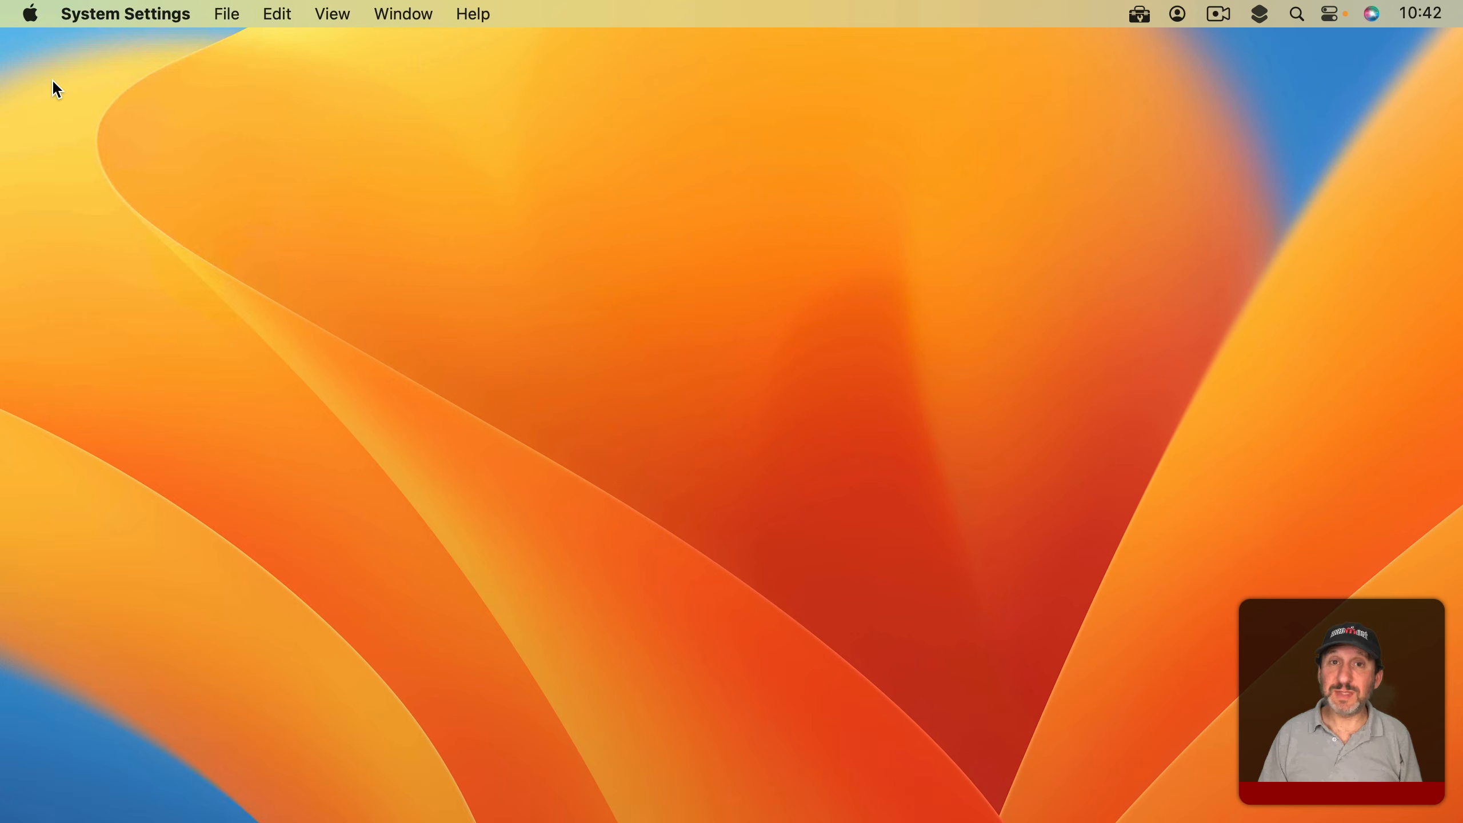
{"action": "left_click", "coordinate": [431, 339]}
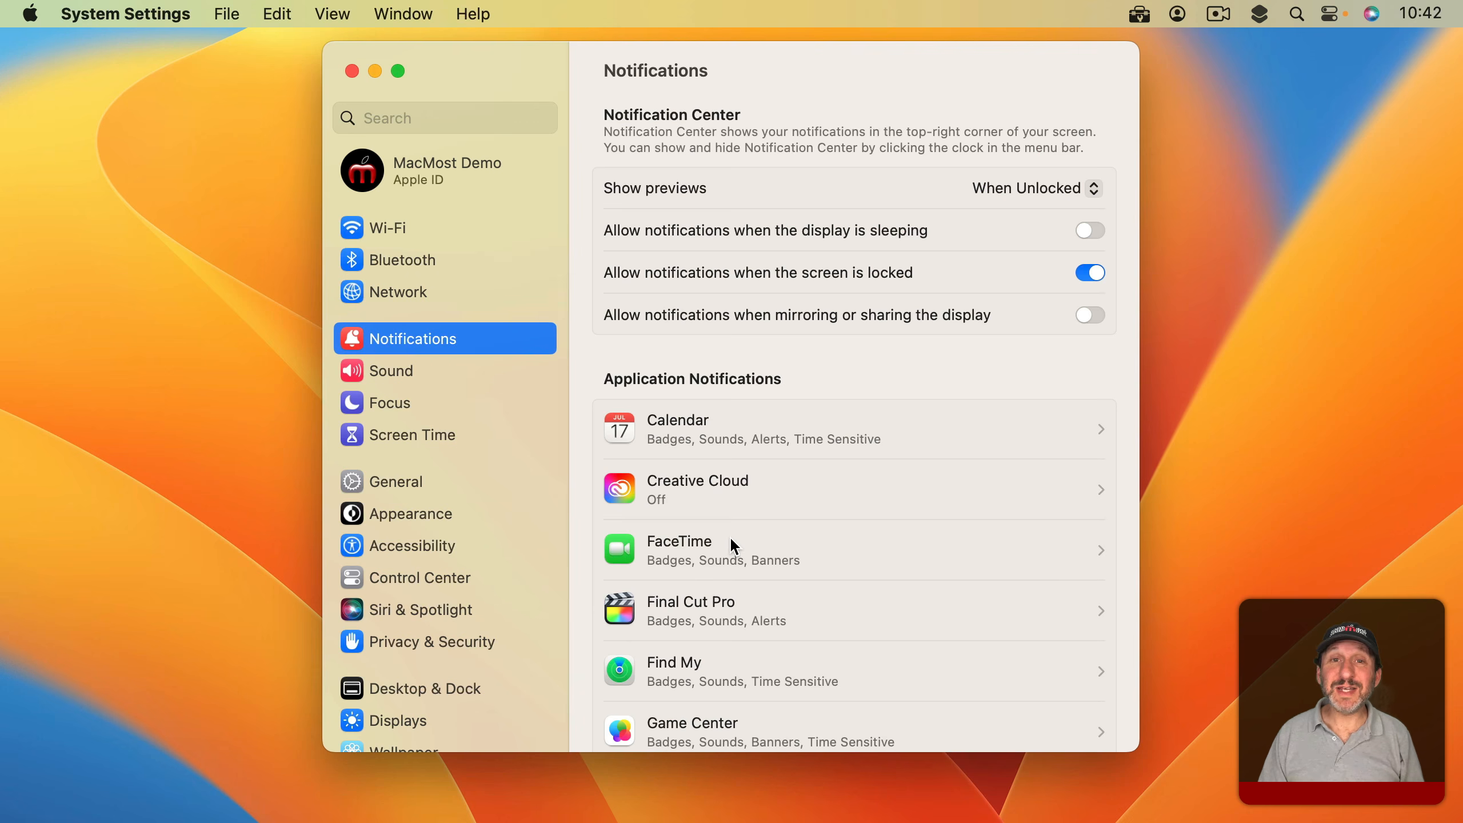
- Find iGeeksBlog among the application notifications and turn off Allow notifications for it
{"action": "scroll", "coordinate": [705, 629], "scroll_direction": "down", "scroll_amount": 7}
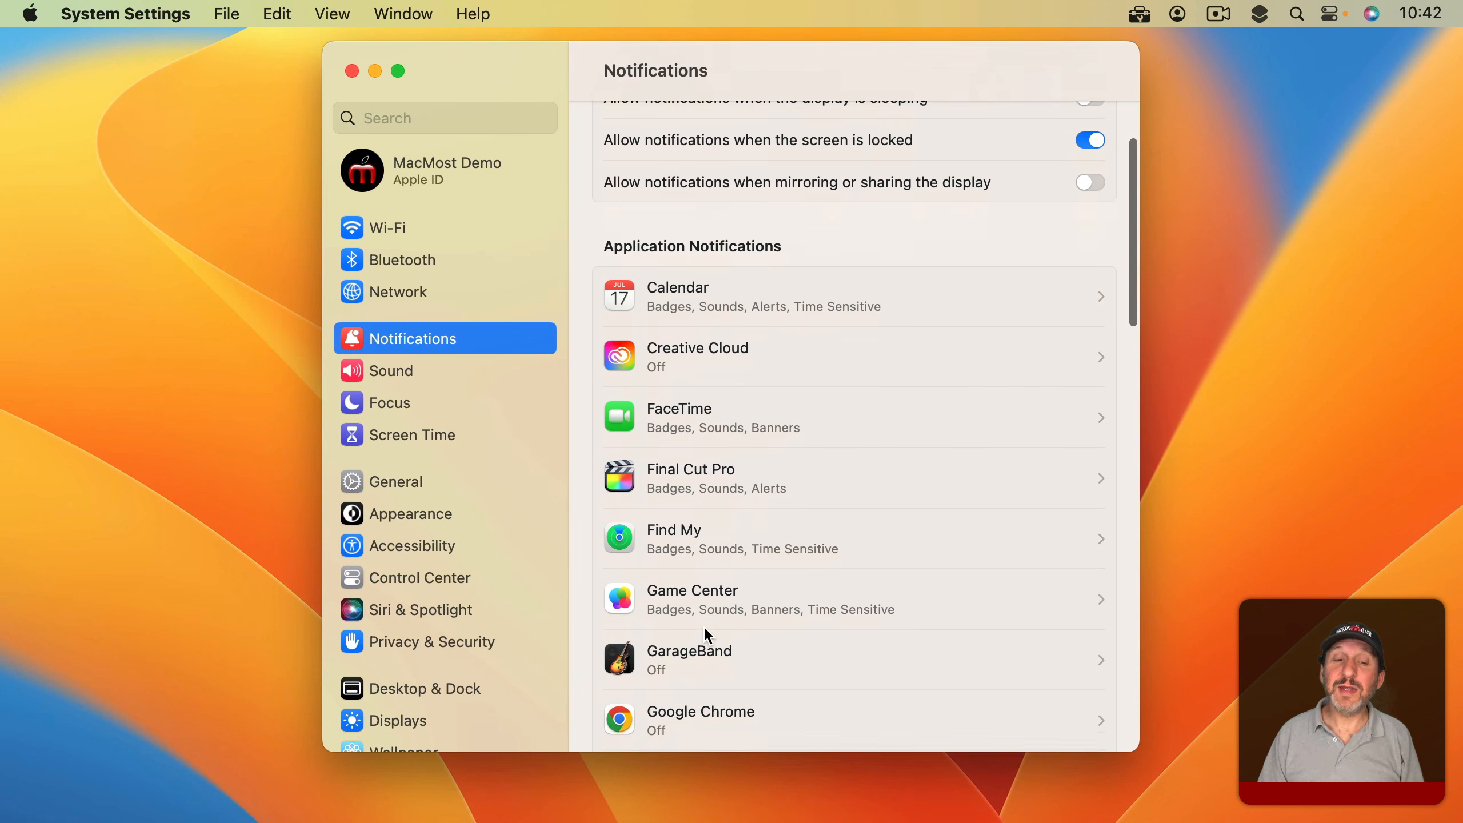
{"action": "scroll", "coordinate": [705, 629], "scroll_direction": "down", "scroll_amount": 3}
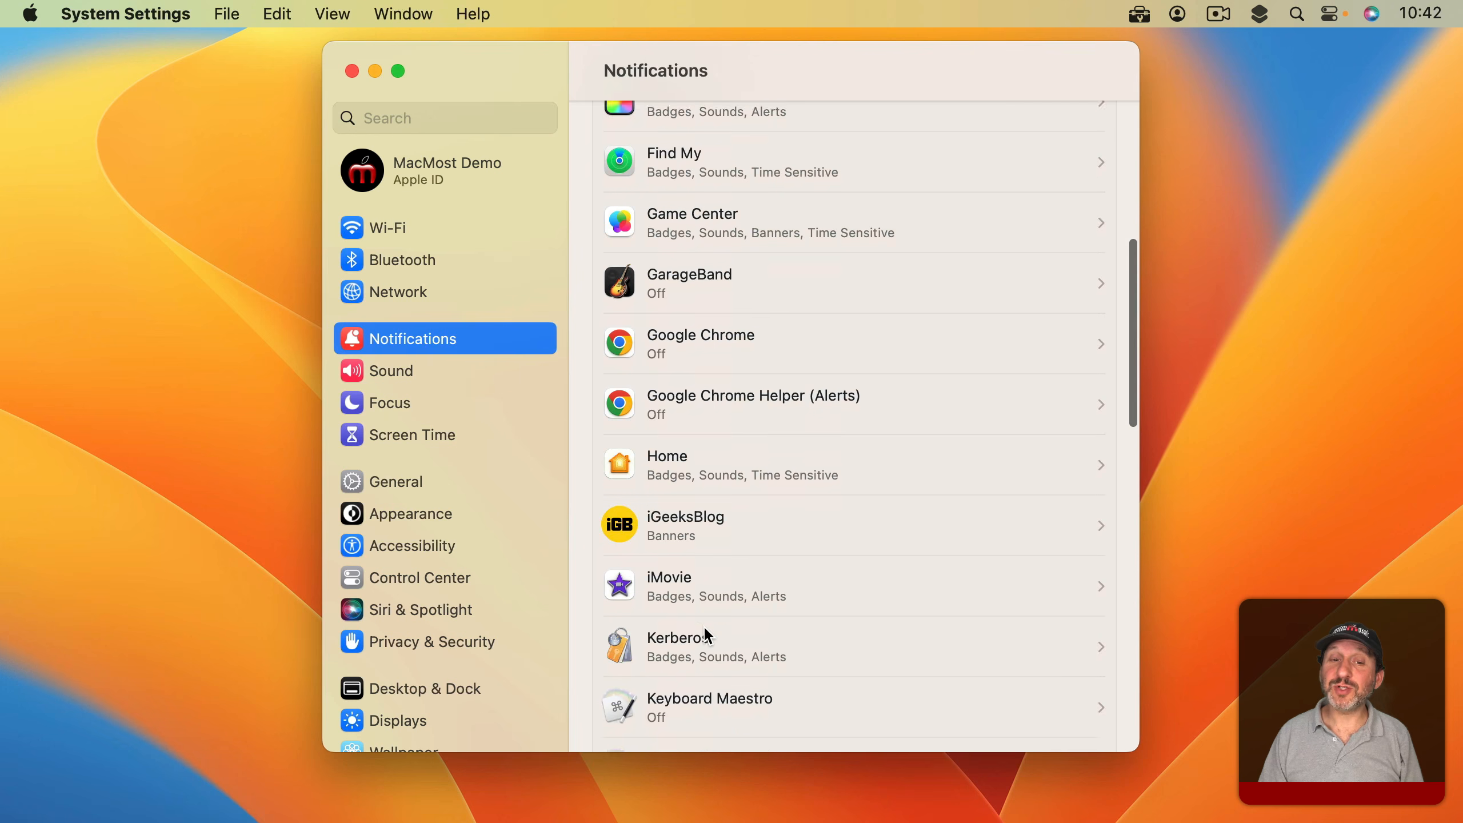
{"action": "left_click", "coordinate": [678, 512]}
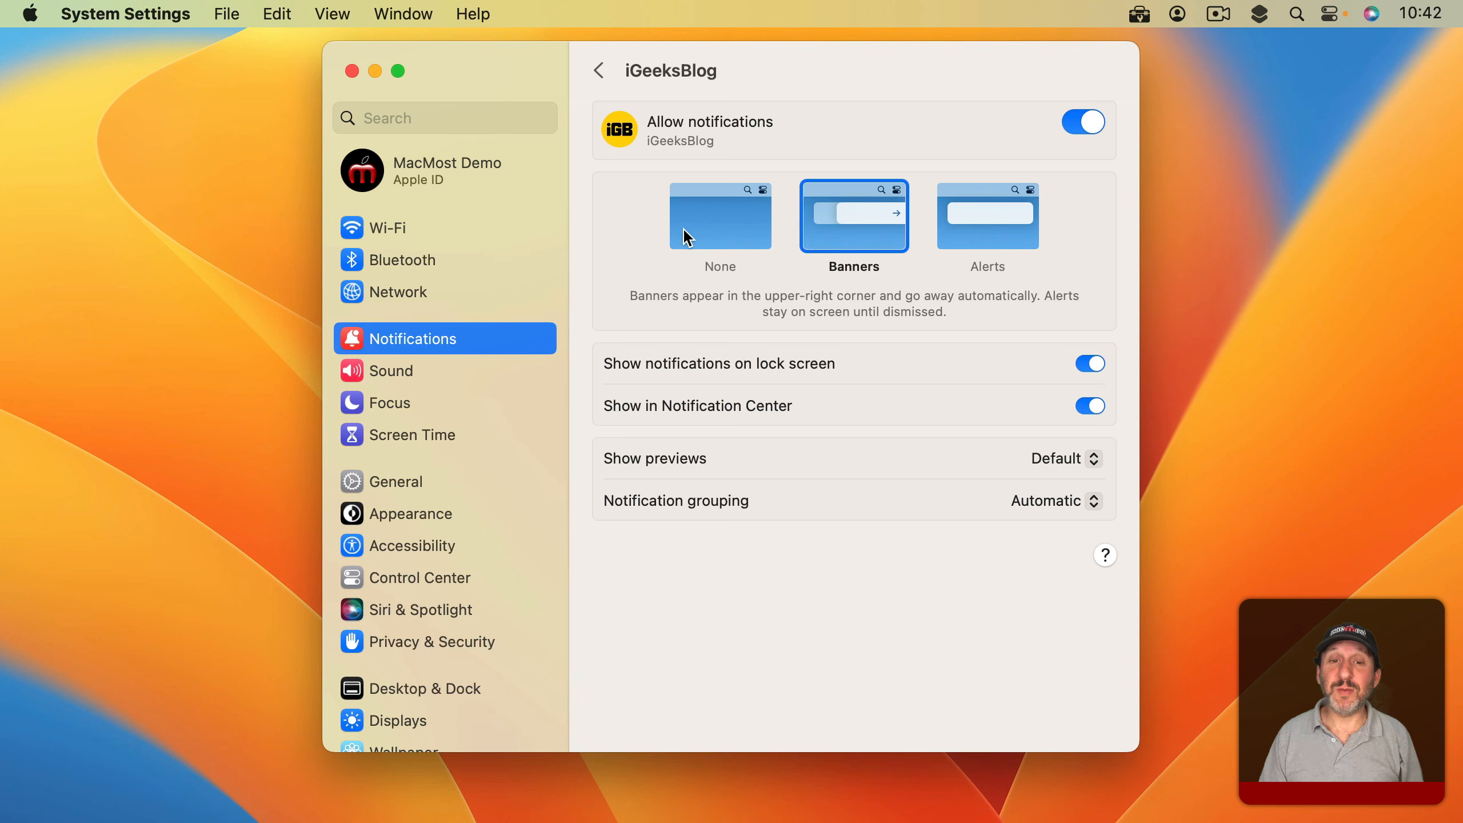
{"action": "left_click", "coordinate": [1087, 117]}
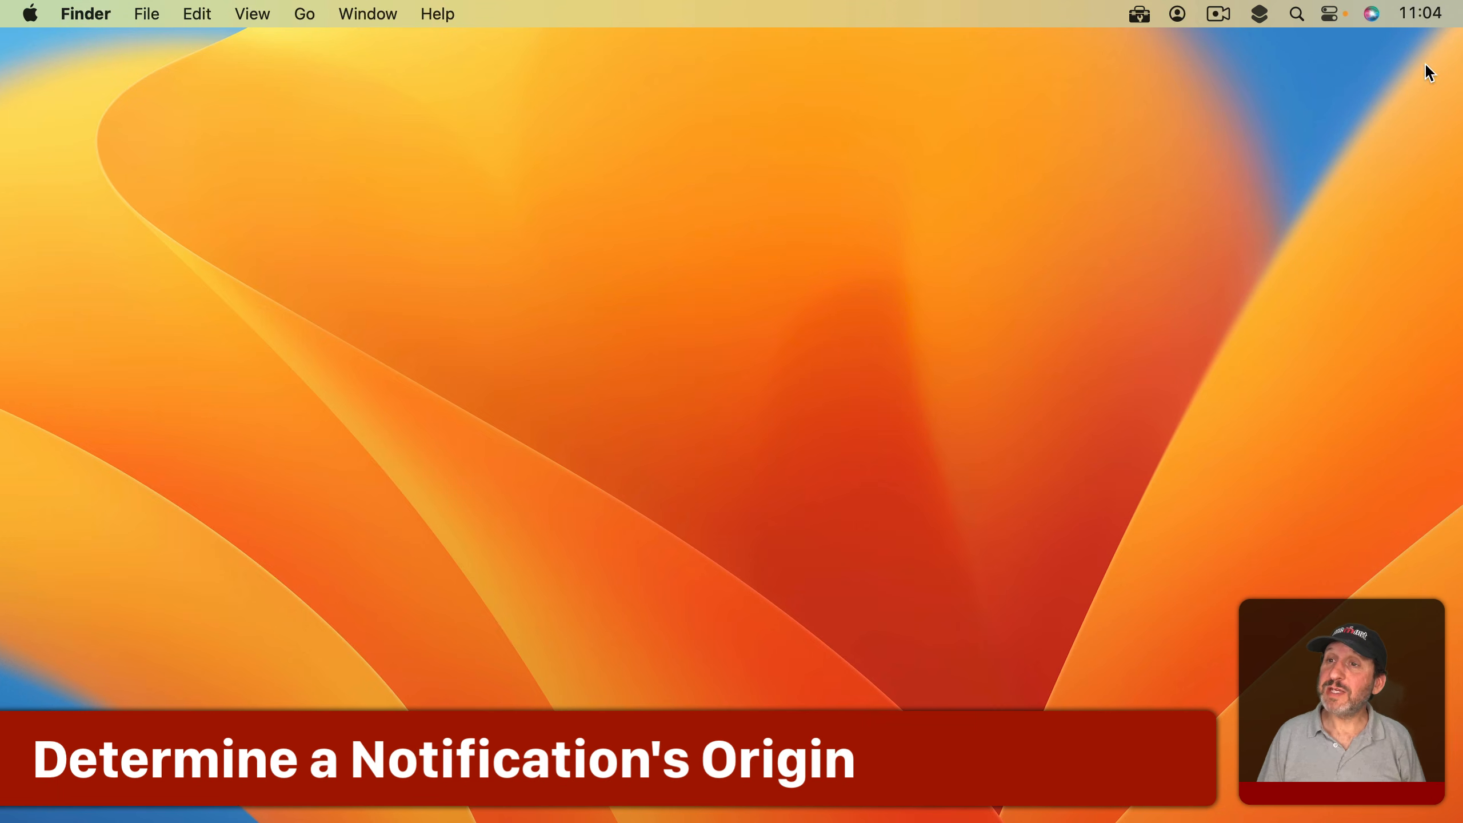
- Show Notification Center and bring up the options for the iGeeksBlog notification to identify its origin
{"action": "left_click", "coordinate": [1420, 14]}
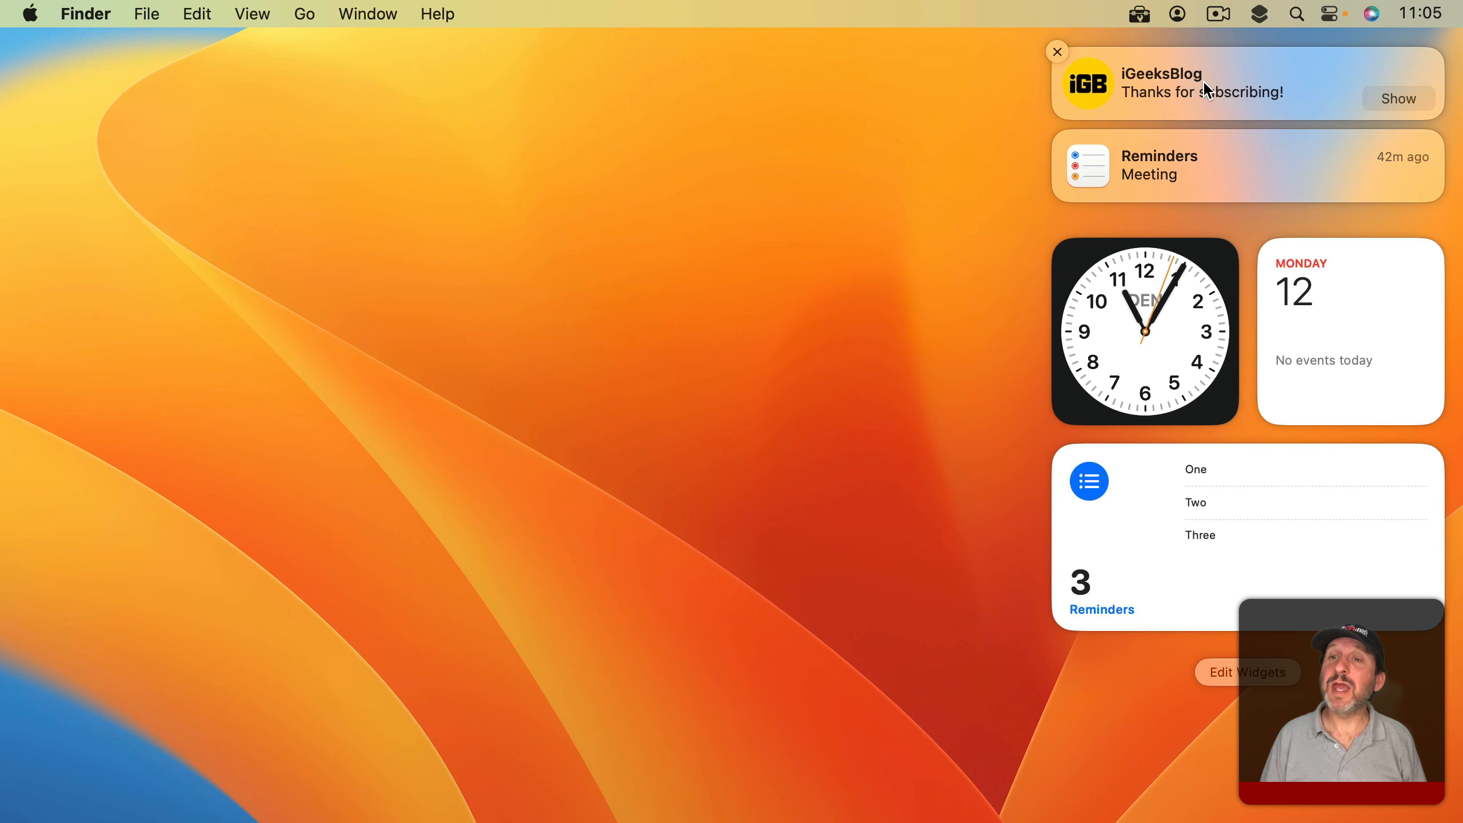
{"action": "right_click", "coordinate": [1205, 84]}
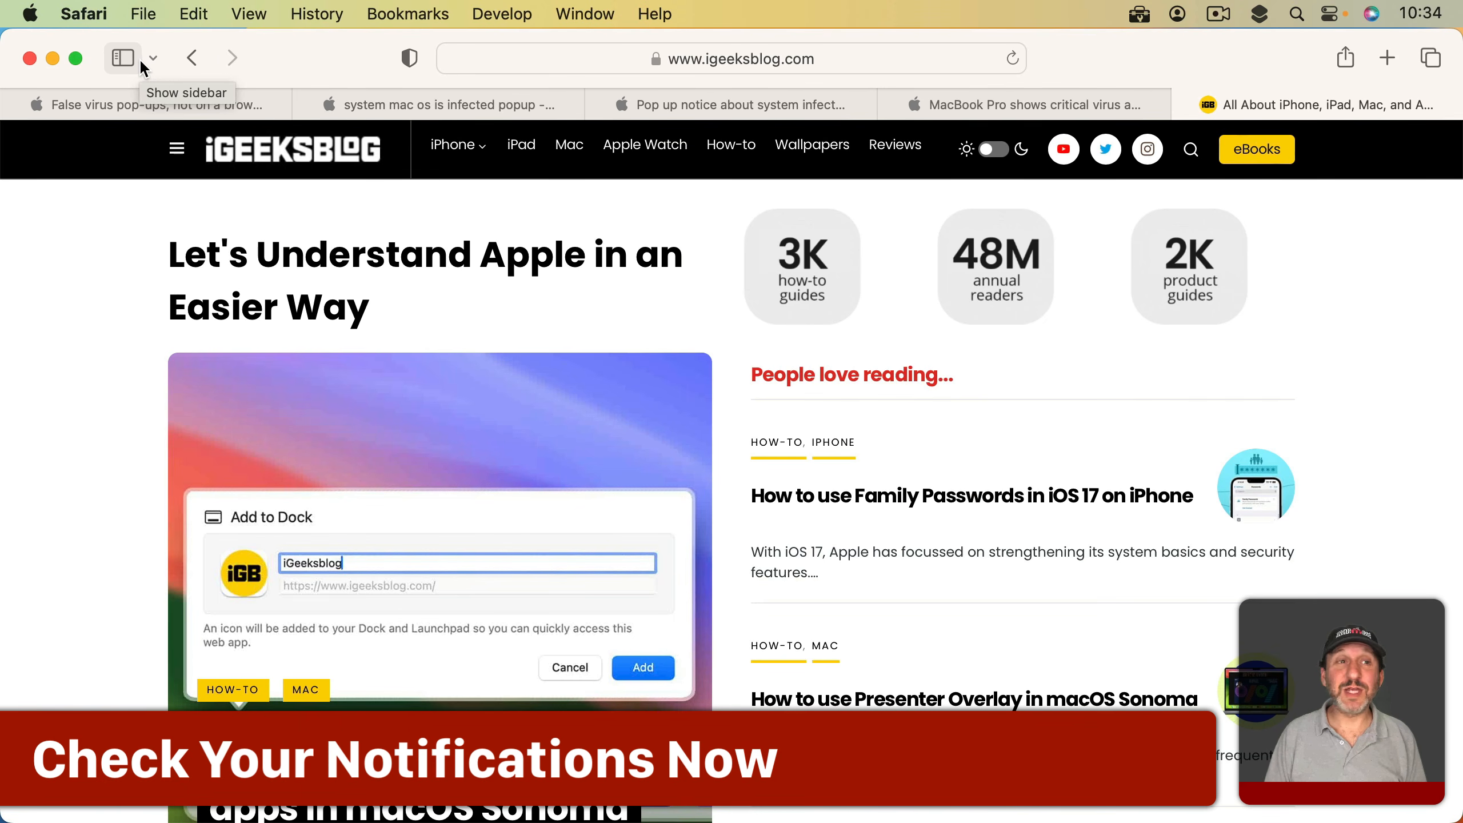
{"action": "left_click", "coordinate": [91, 15]}
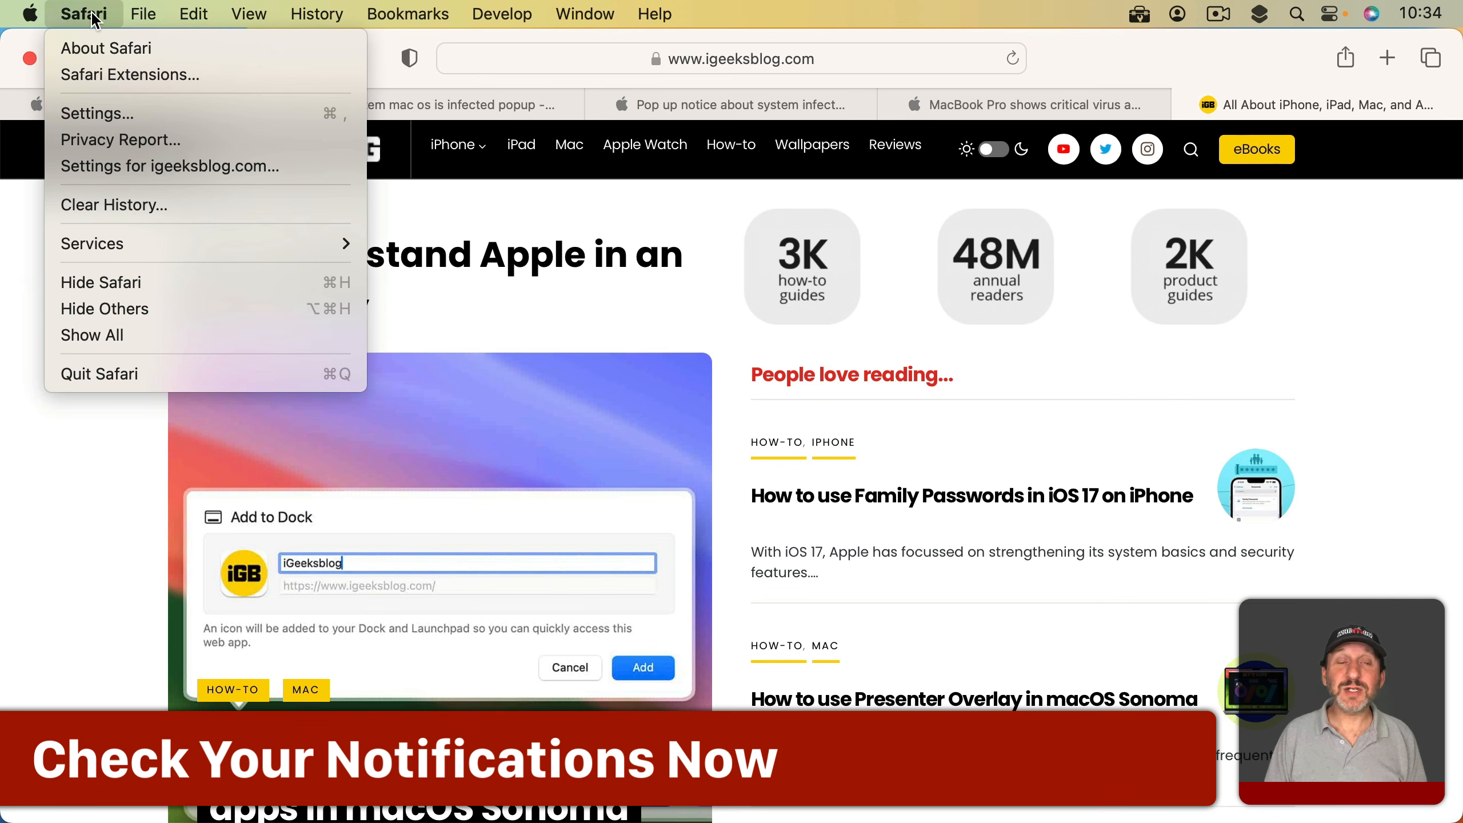
{"action": "left_click", "coordinate": [97, 114]}
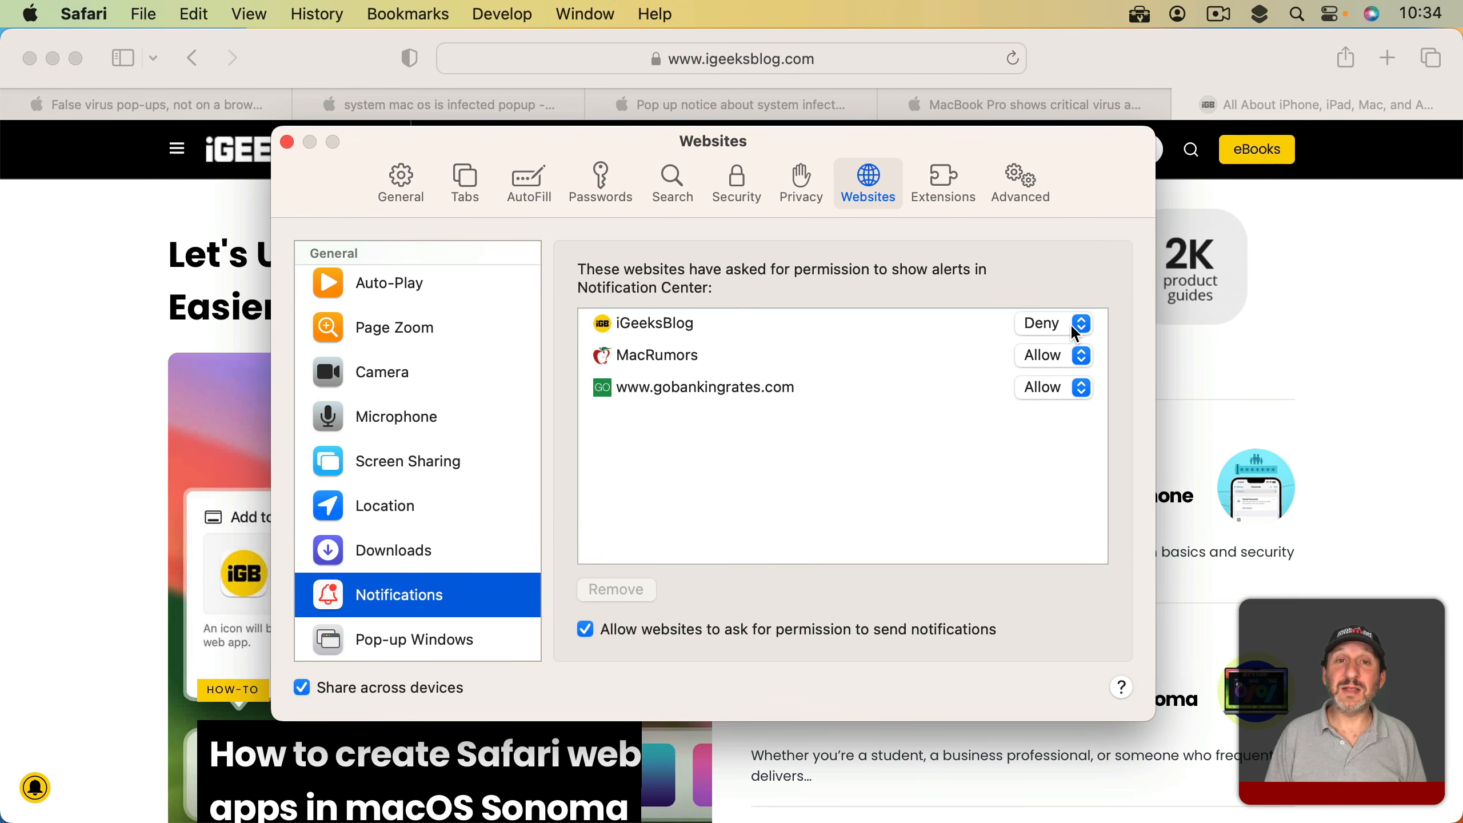
{"action": "left_click", "coordinate": [643, 335]}
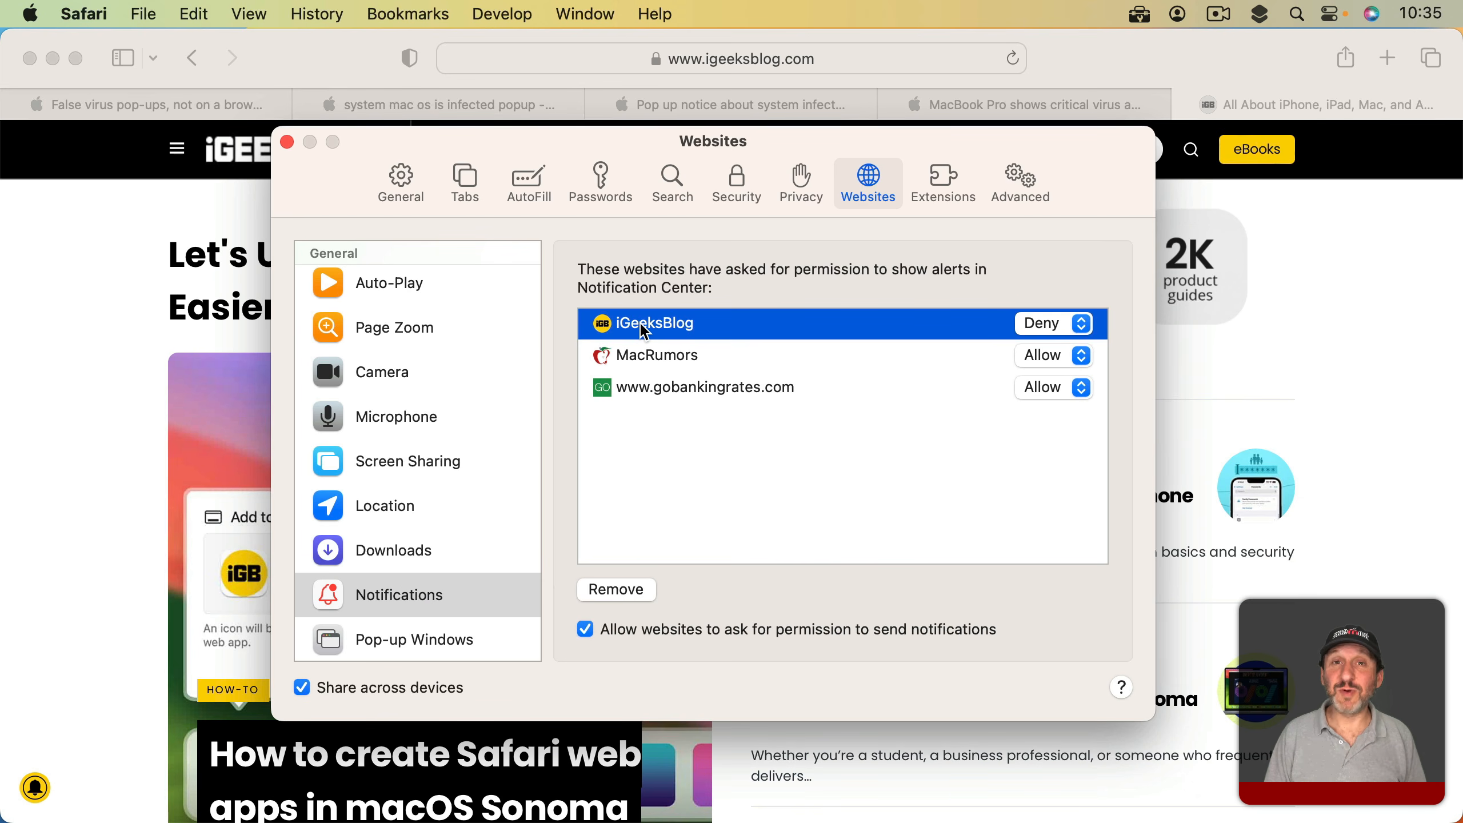
{"action": "left_click", "coordinate": [618, 596]}
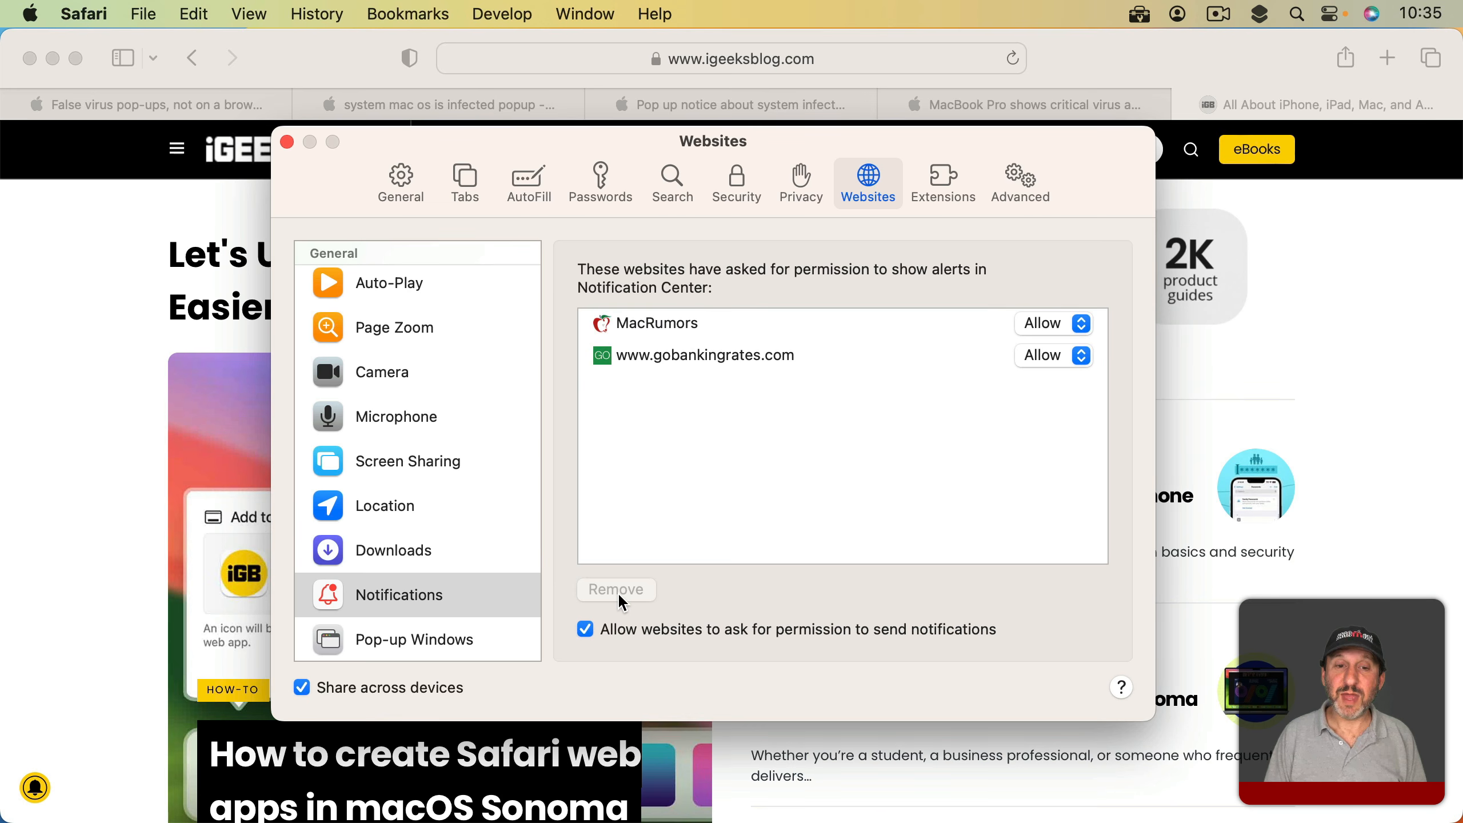
{"action": "left_click", "coordinate": [646, 361]}
{"action": "left_click", "coordinate": [637, 590]}
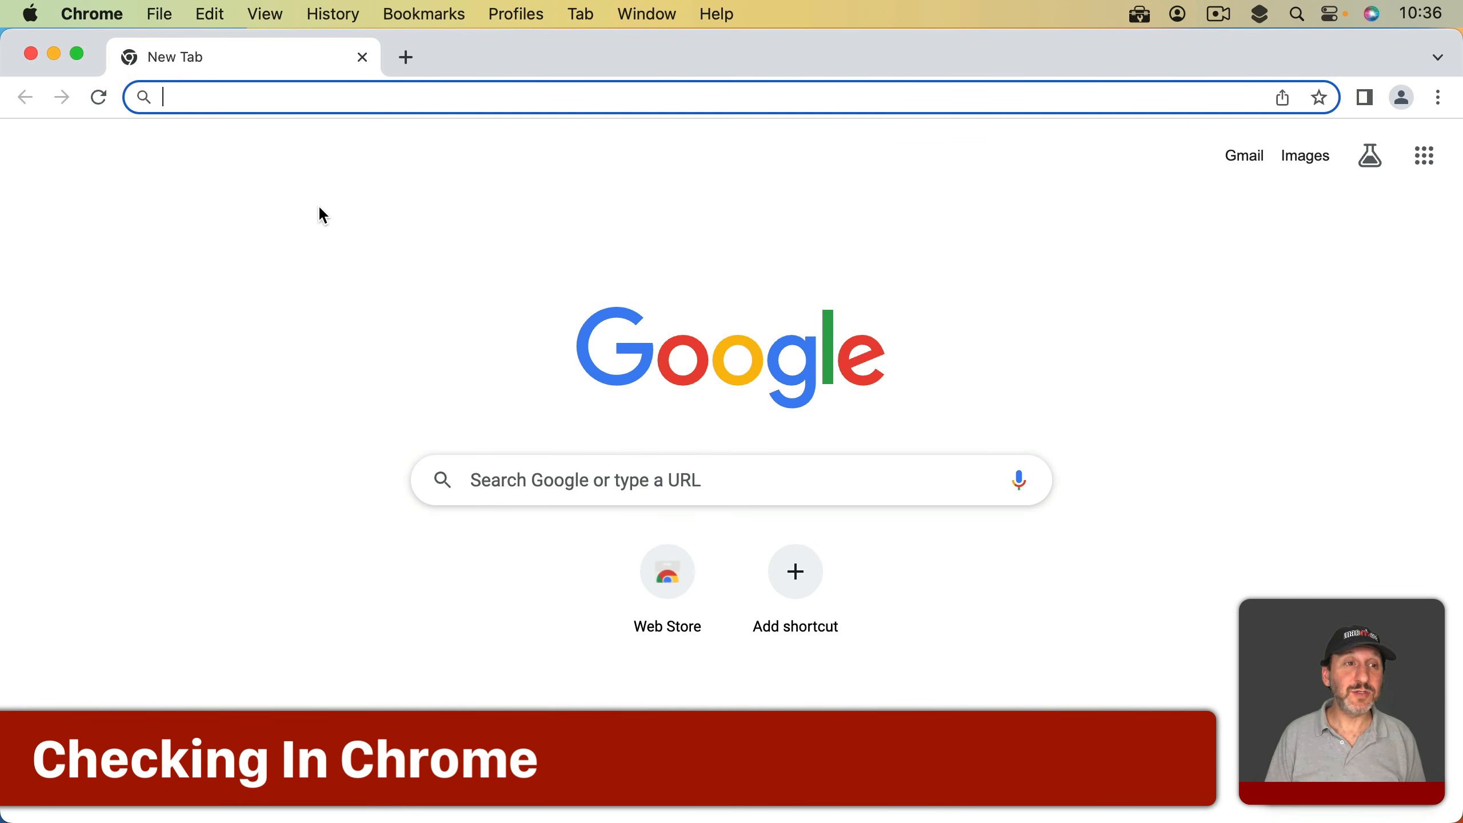
- Open Chrome's site settings for notifications and show the customized lists of sites allowed or not allowed to send them
{"action": "left_click", "coordinate": [92, 10]}
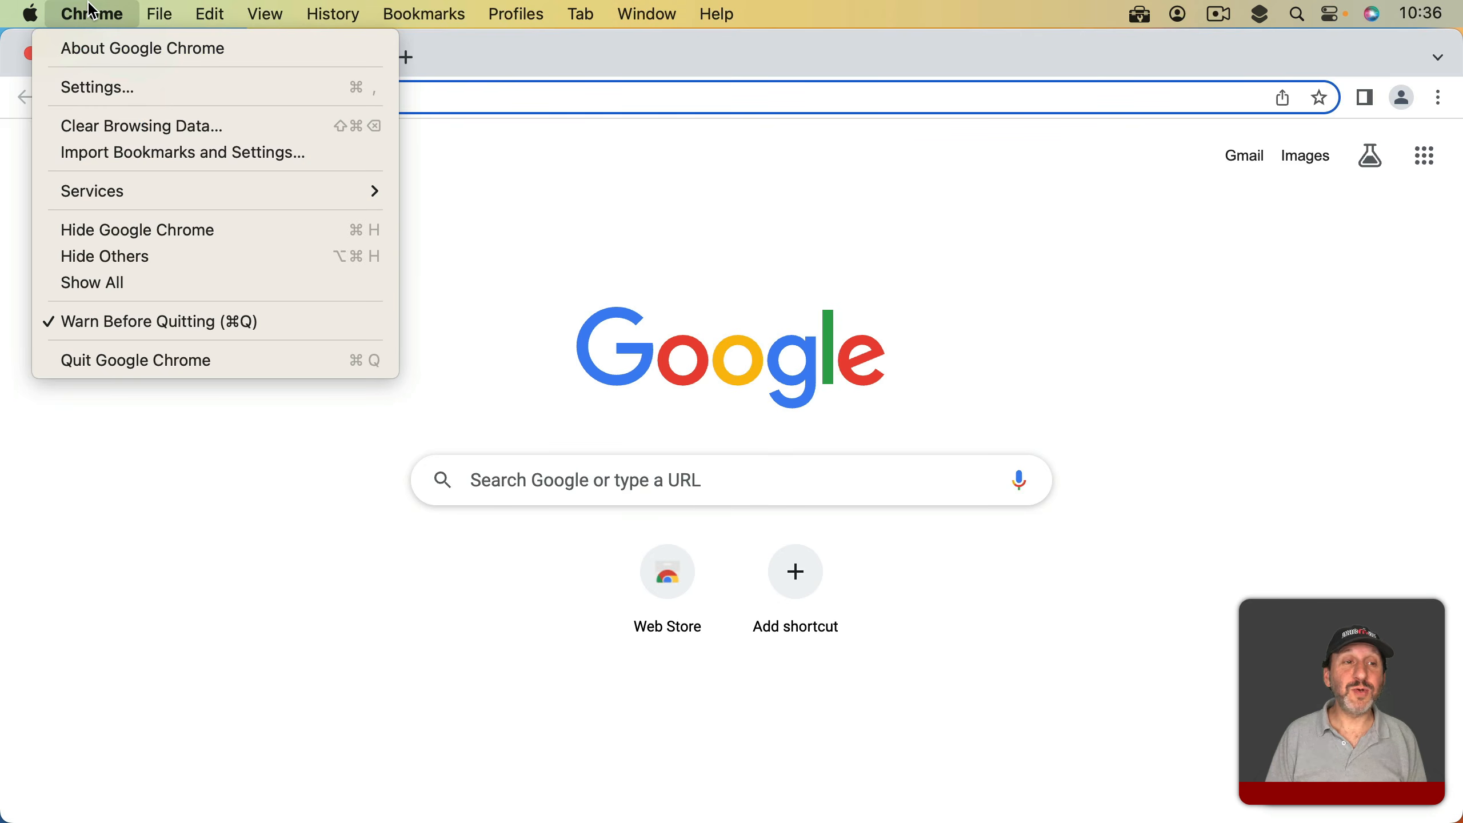
{"action": "left_click", "coordinate": [117, 91]}
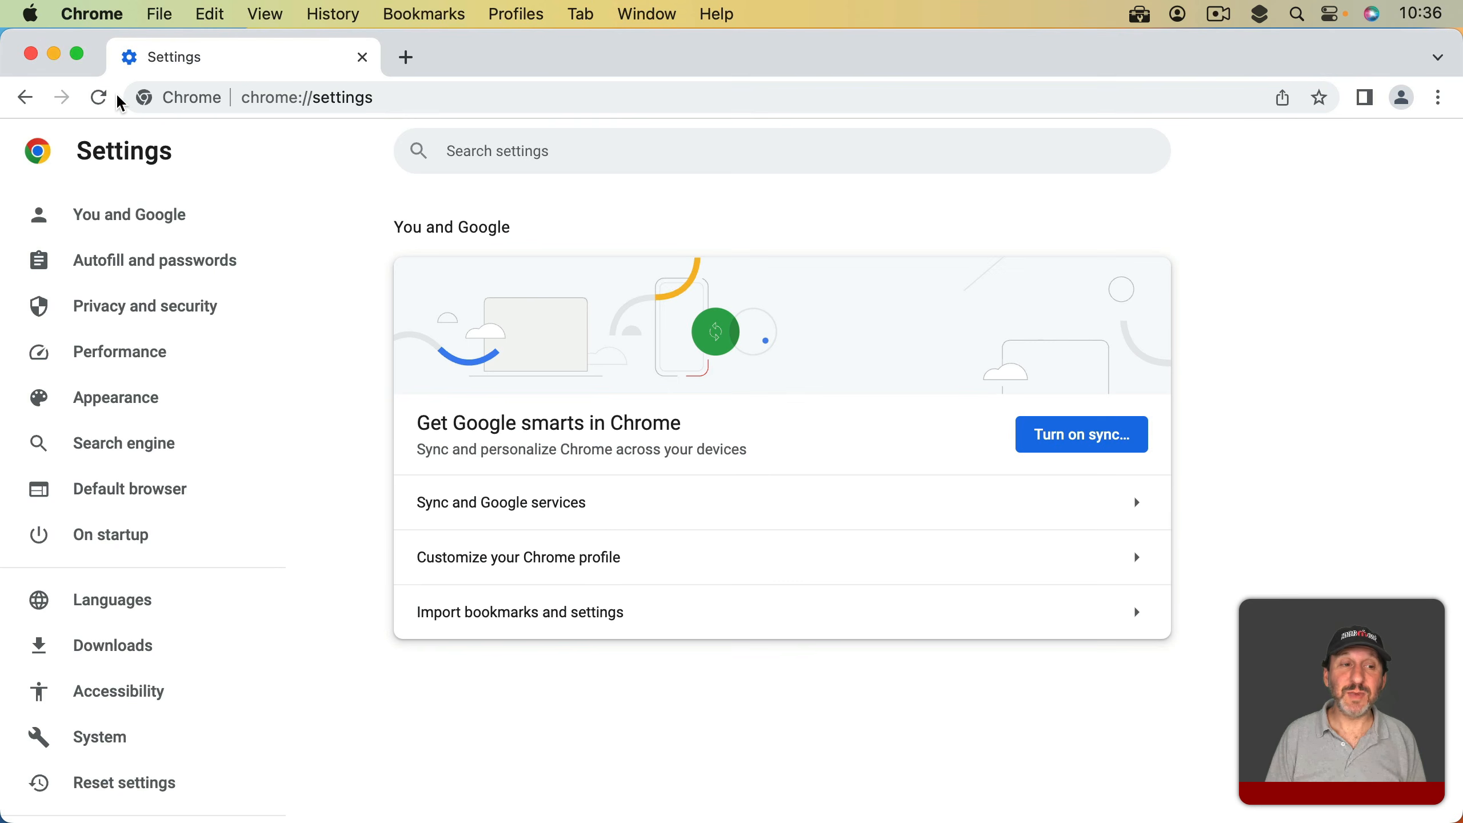
{"action": "left_click", "coordinate": [128, 311]}
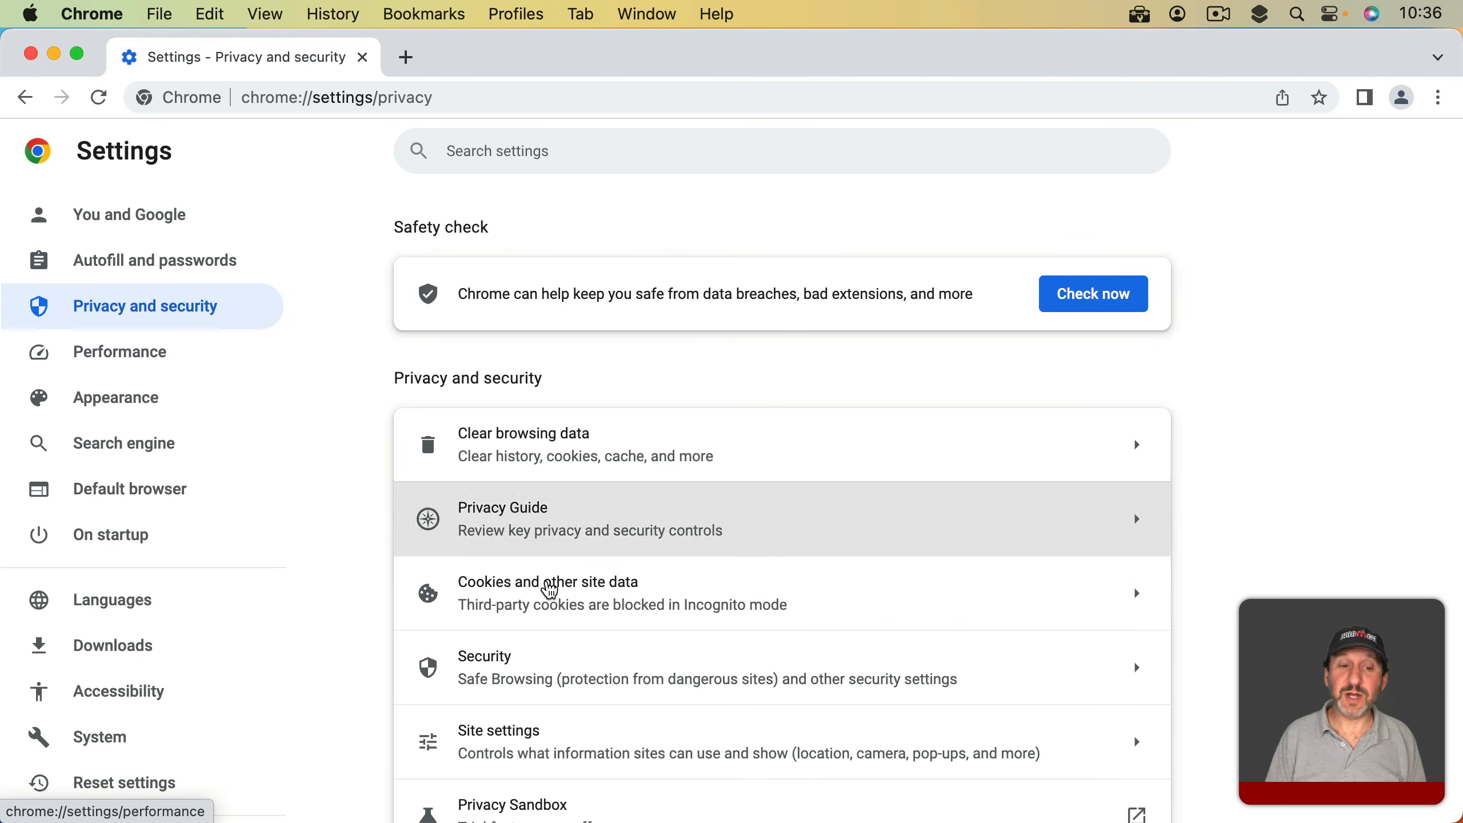
{"action": "left_click", "coordinate": [520, 739]}
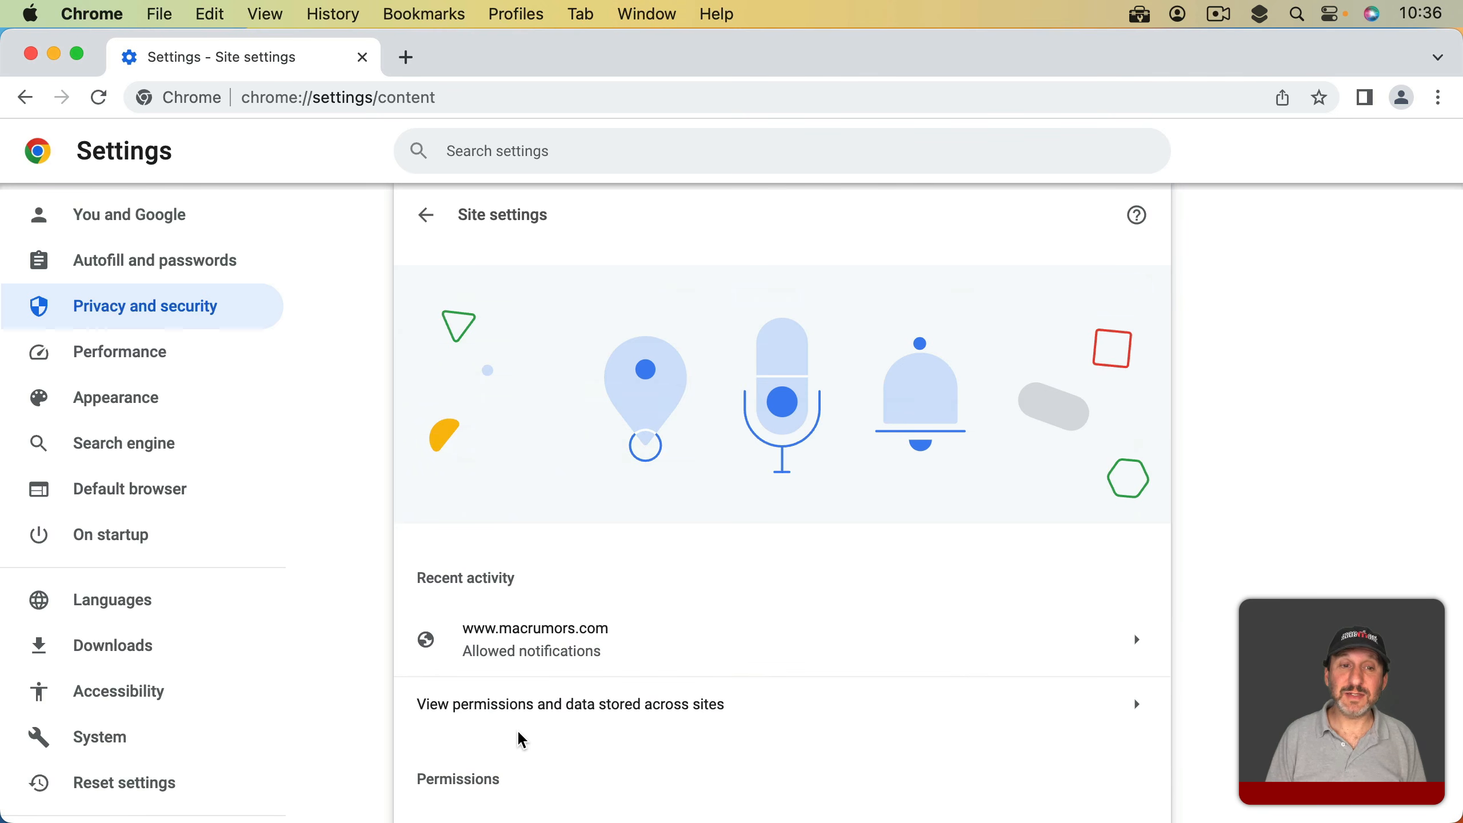
{"action": "scroll", "coordinate": [521, 739], "scroll_direction": "down", "scroll_amount": 12}
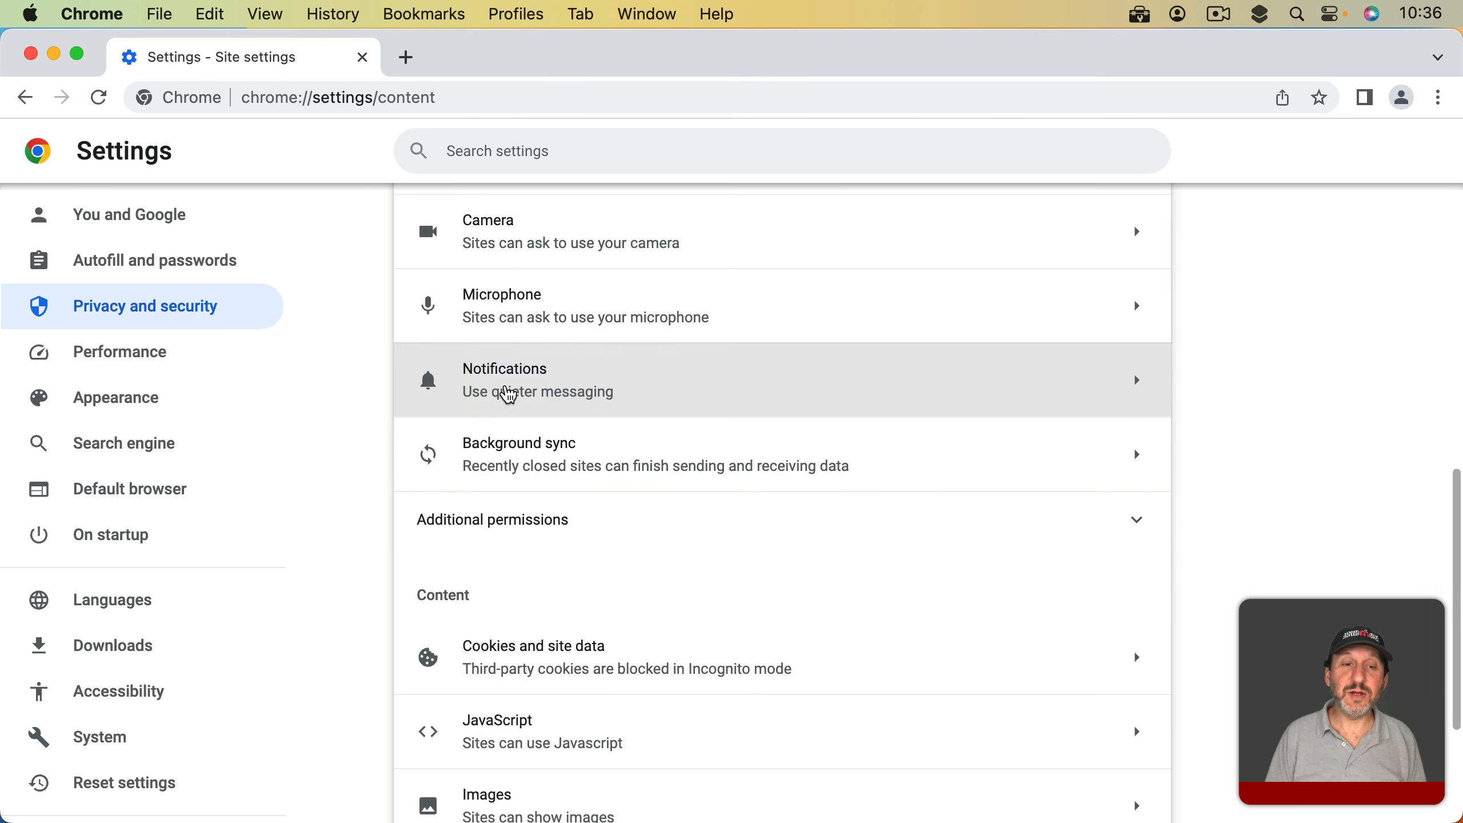
{"action": "left_click", "coordinate": [508, 396]}
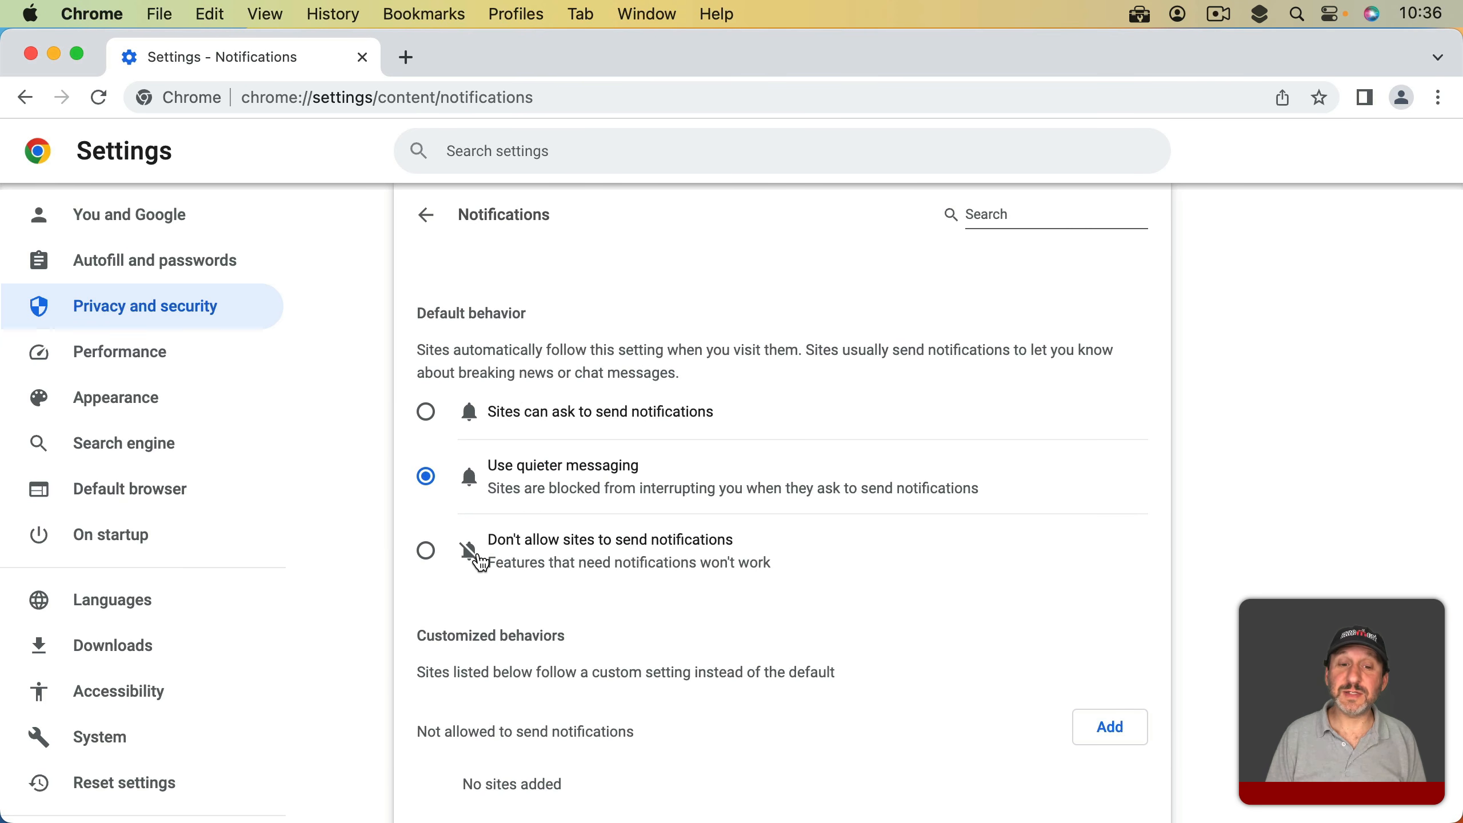
{"action": "scroll", "coordinate": [481, 562], "scroll_direction": "down", "scroll_amount": 3}
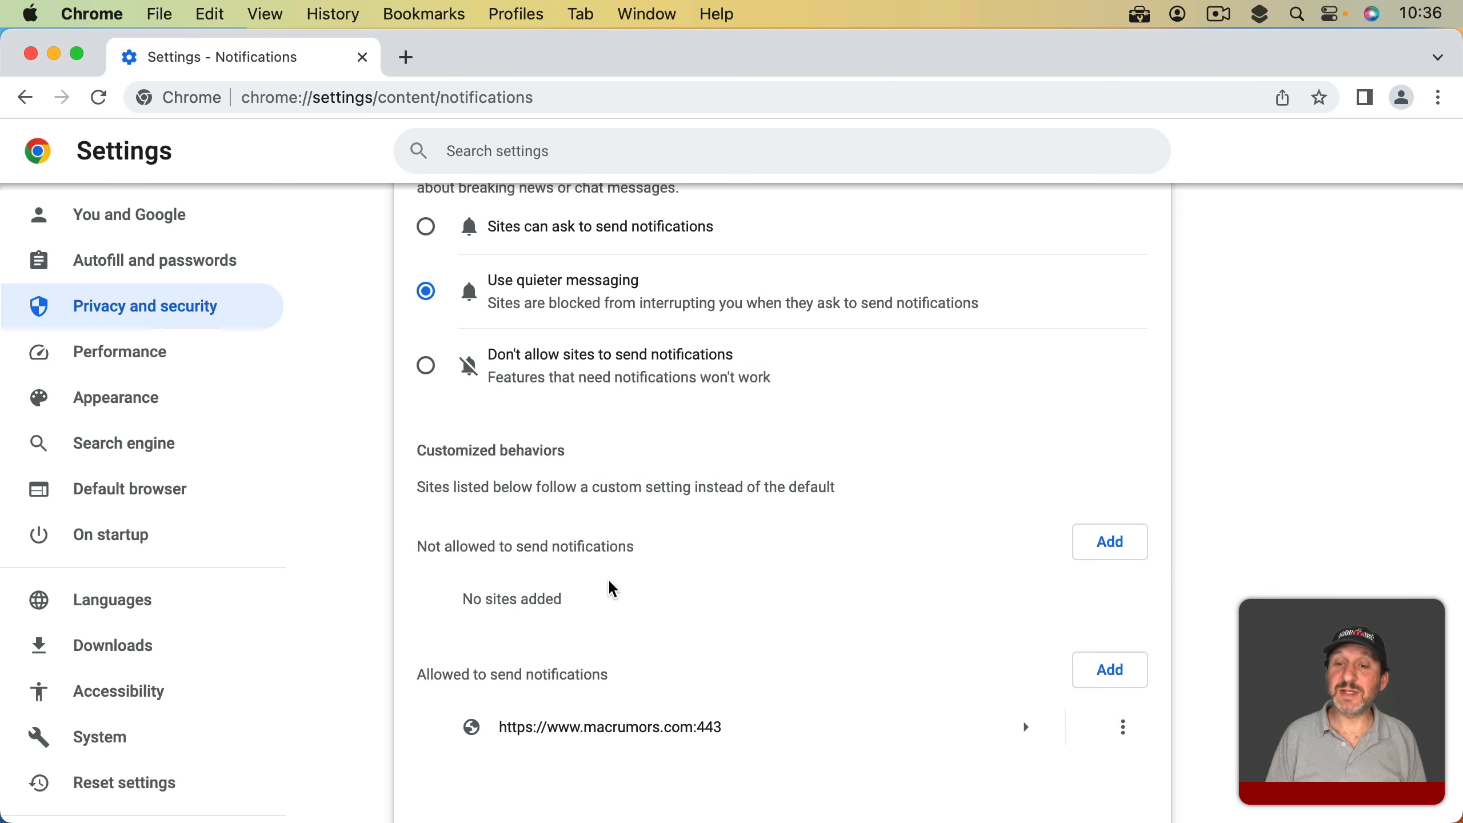